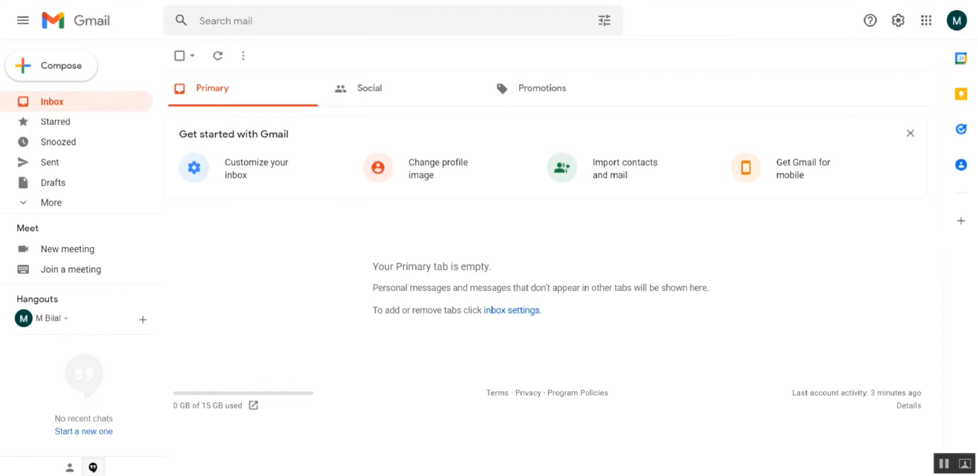
- Open drive.google.com in a new browser tab
key(ctrl+t)
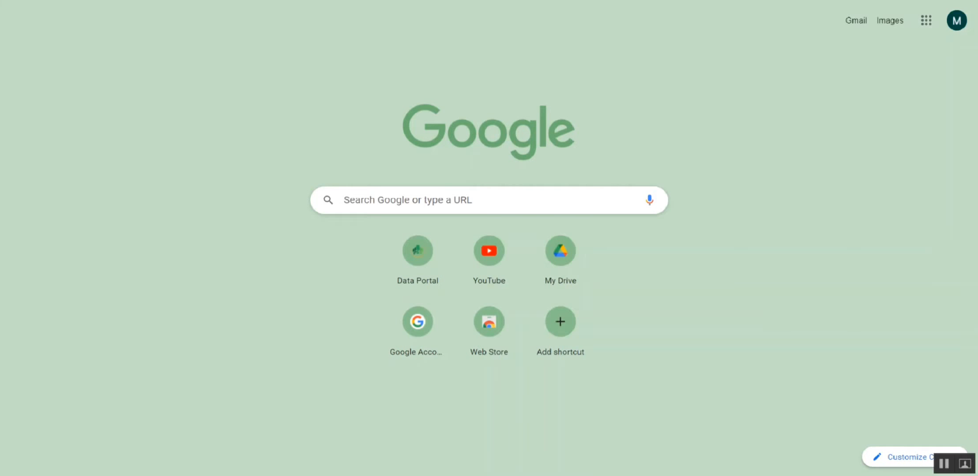
text(dr)
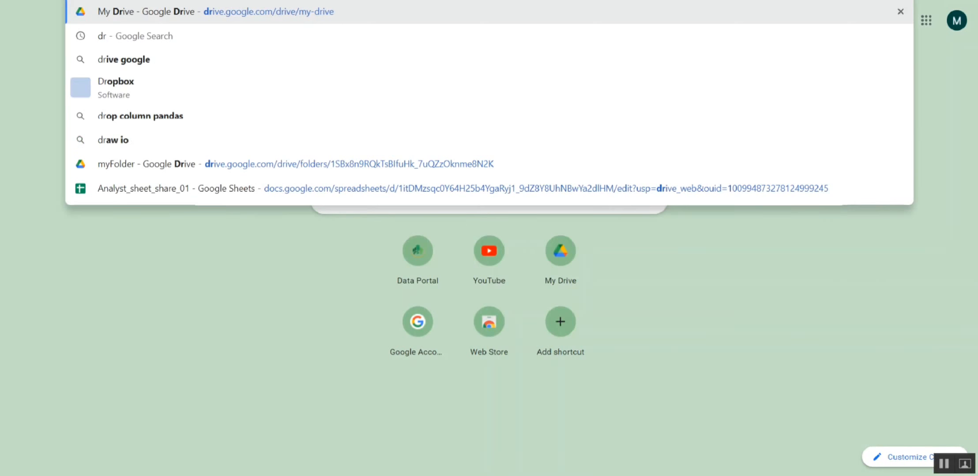
key(Return)
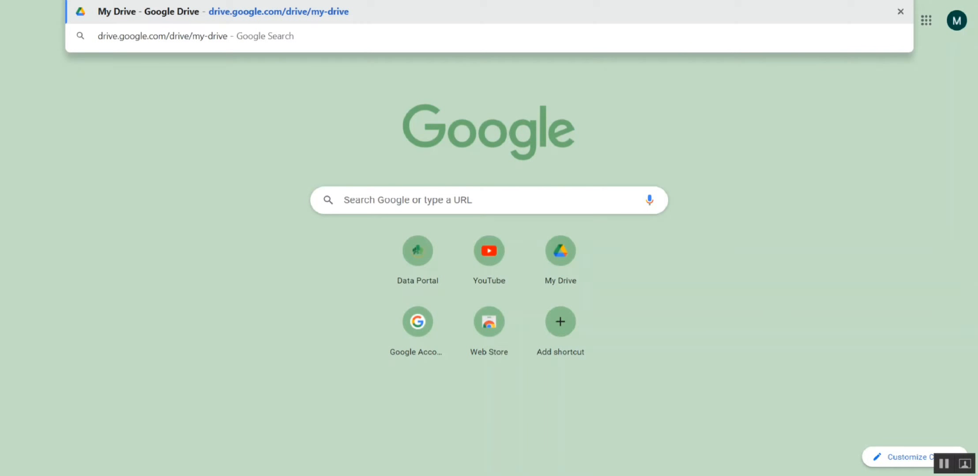
key(BackSpace)
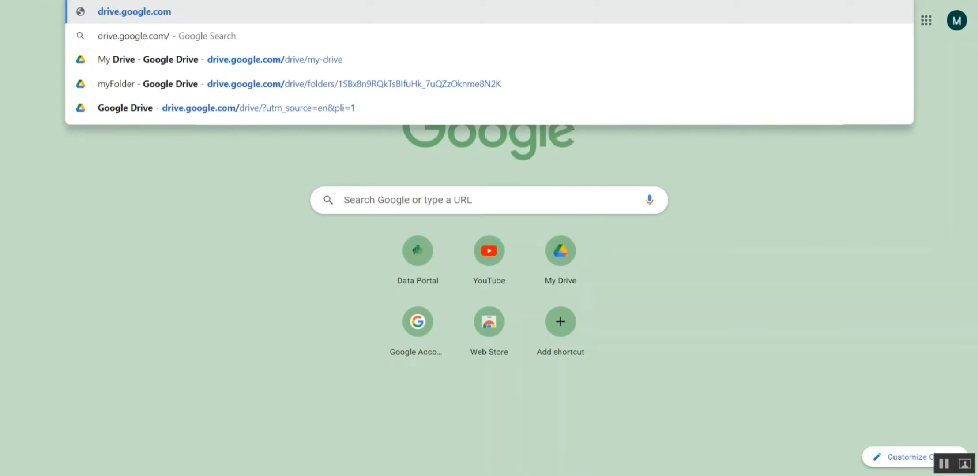
key(Return)
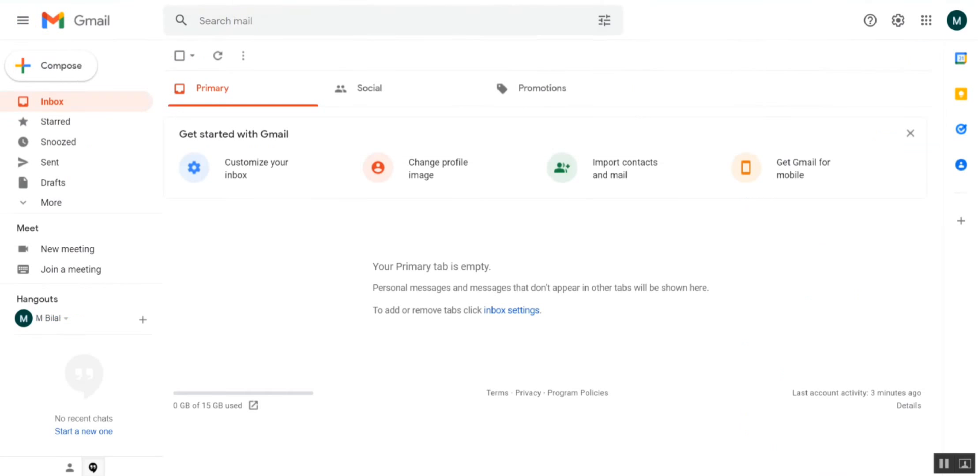
- Search the web for "google drive" in a new tab and open Google Drive from its official result
key(ctrl+t)
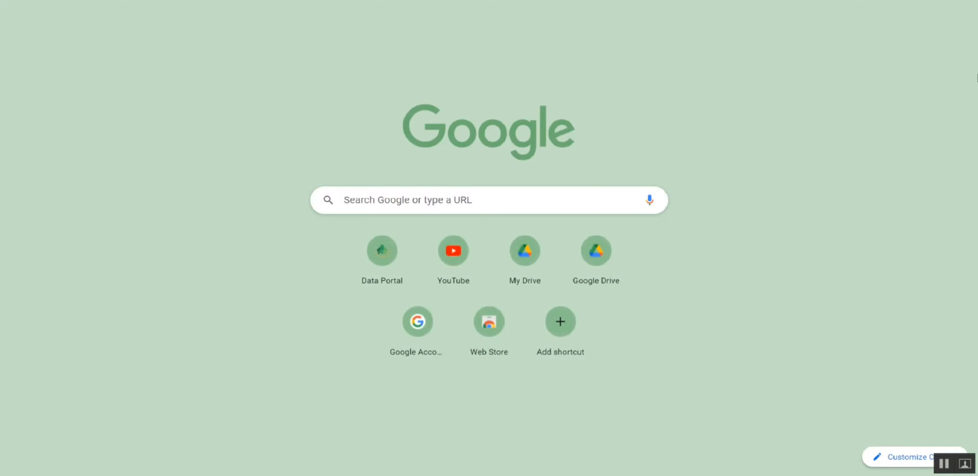
text(dive)
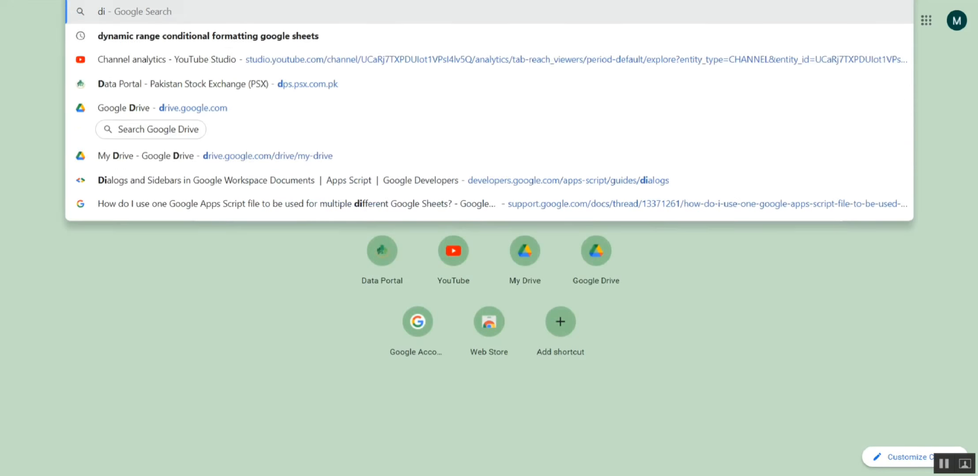
key(BackSpace)
key(BackSpace)
key(BackSpace)
key(BackSpace)
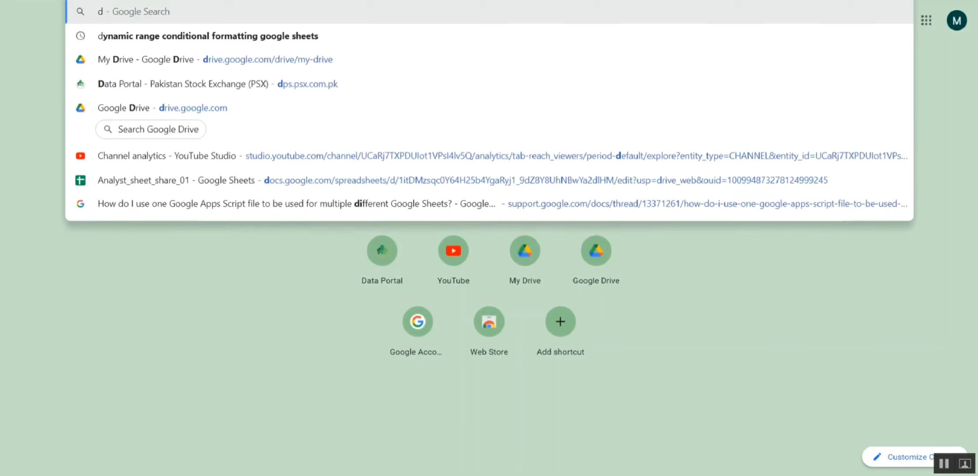
text(google)
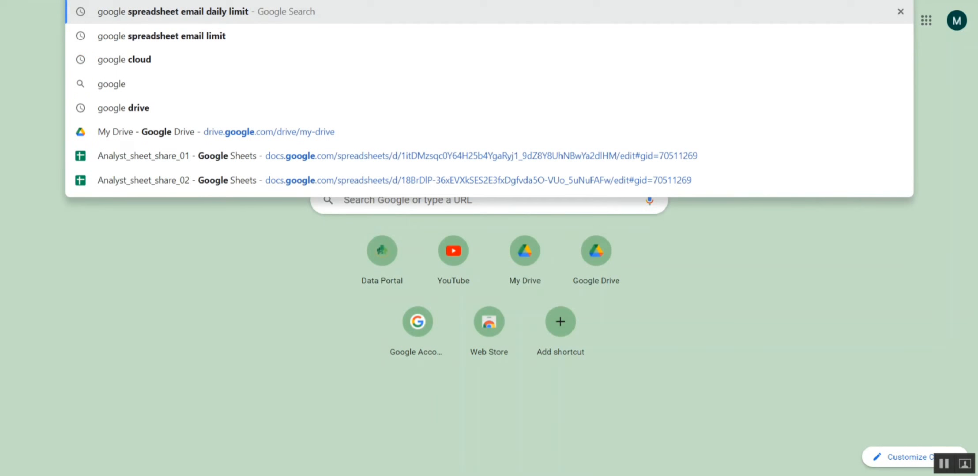
text( drive)
key(Return)
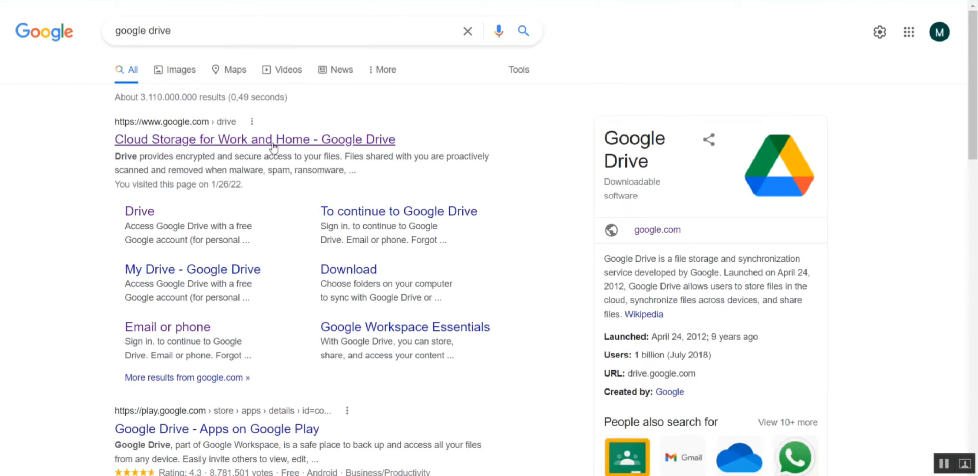
click(212, 148)
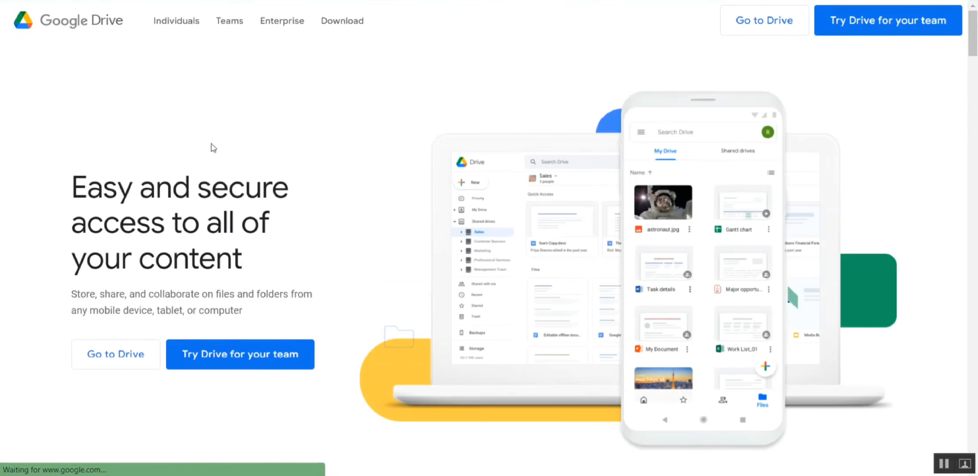
click(770, 22)
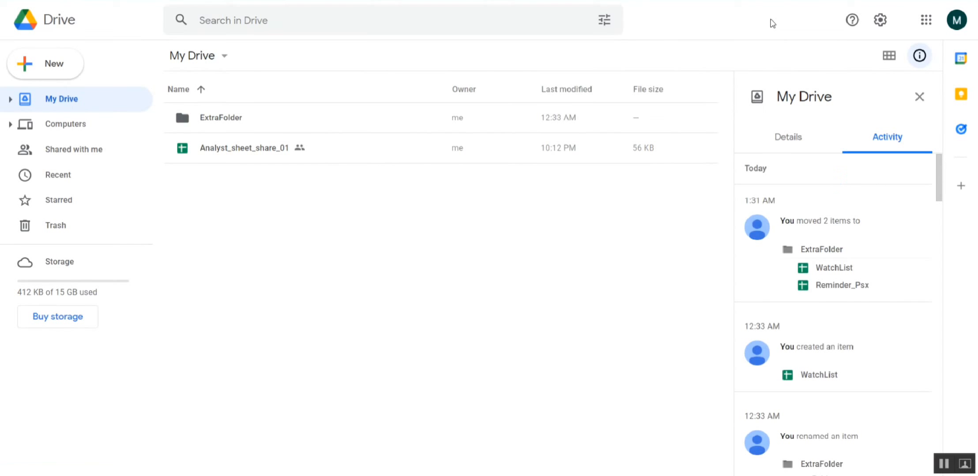
- Close the My Drive activity details and create a new blank Google Sheets spreadsheet
click(919, 97)
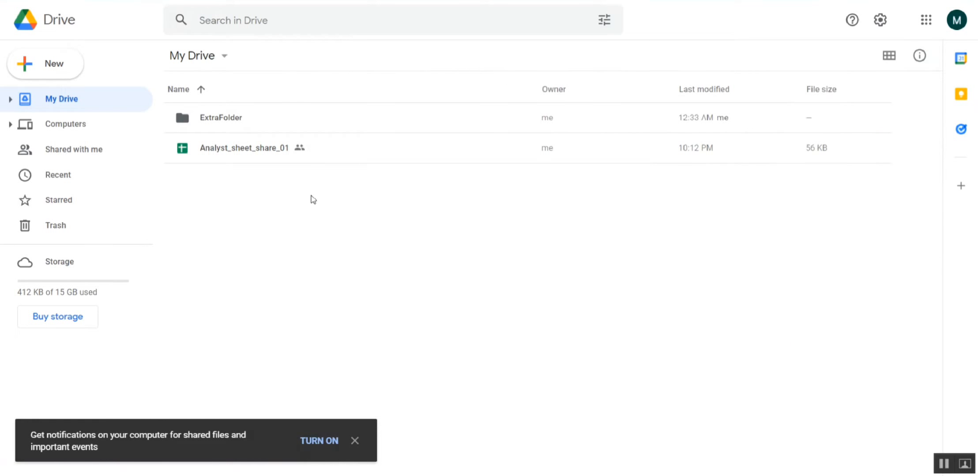
click(47, 75)
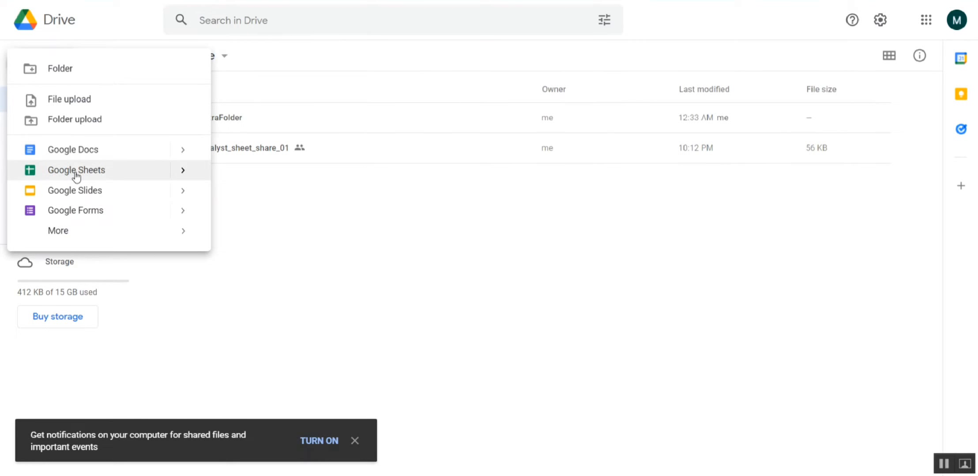
click(96, 174)
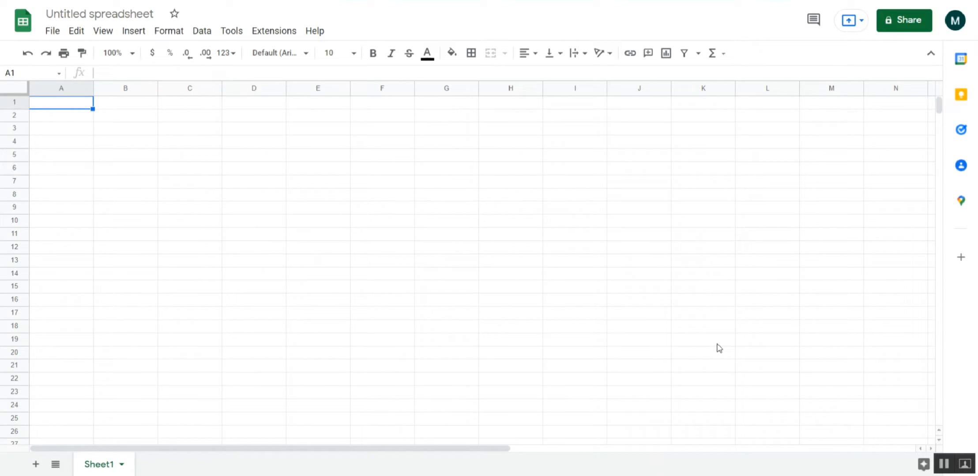
- Enter the heading "Symbol" in cell C3
click(176, 148)
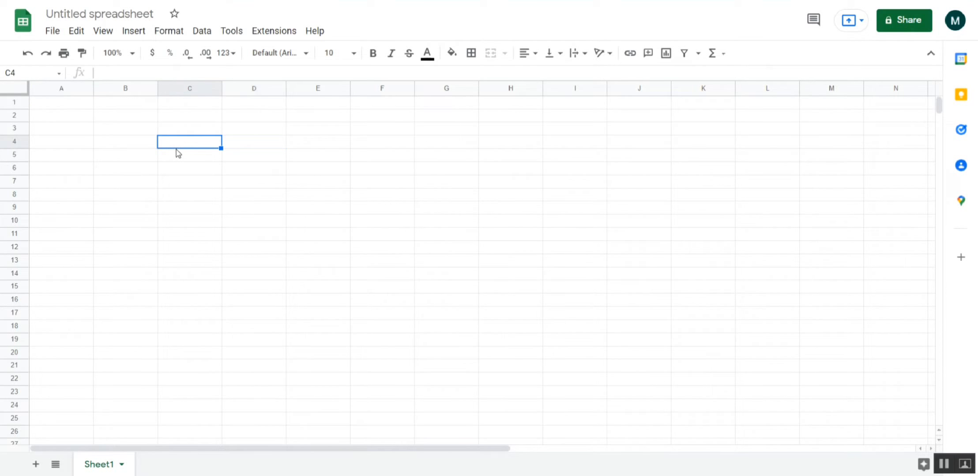
key(Up)
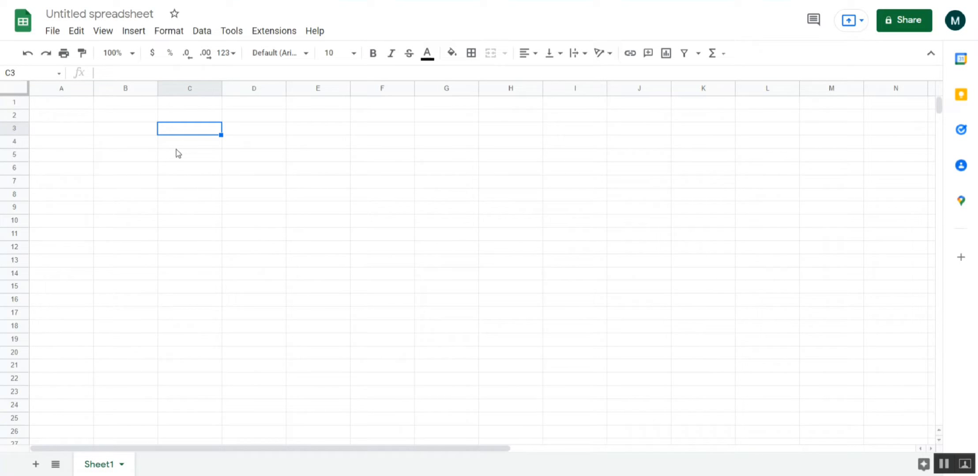
text(Sy)
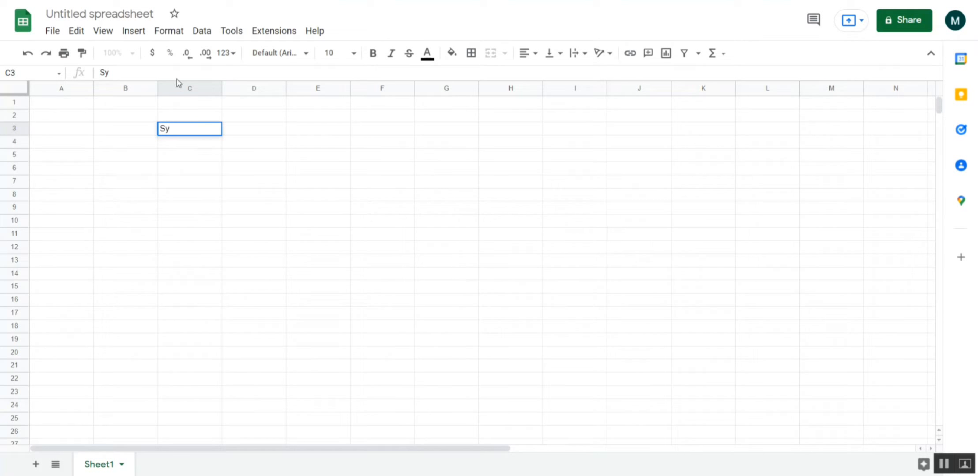
text(b)
key(BackSpace)
text(mvol)
key(Return)
click(182, 129)
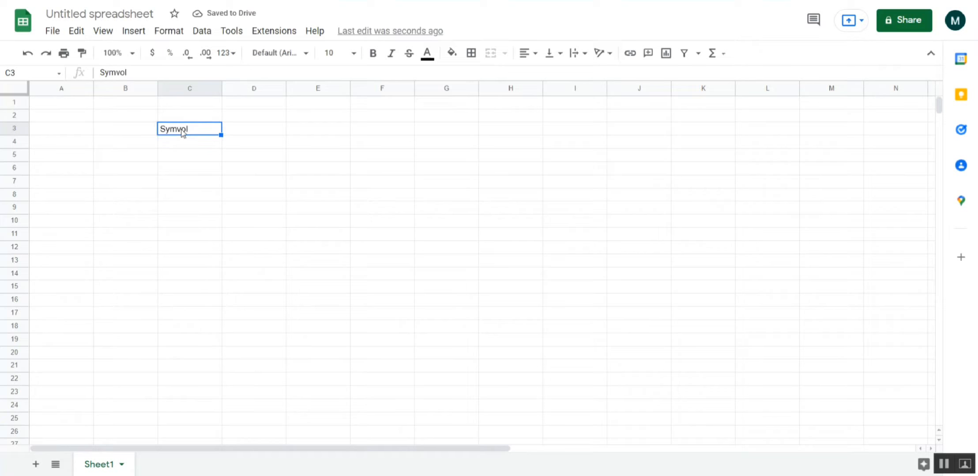
click(120, 72)
drag(120, 72, 116, 72)
text(b)
key(Return)
key(Up)
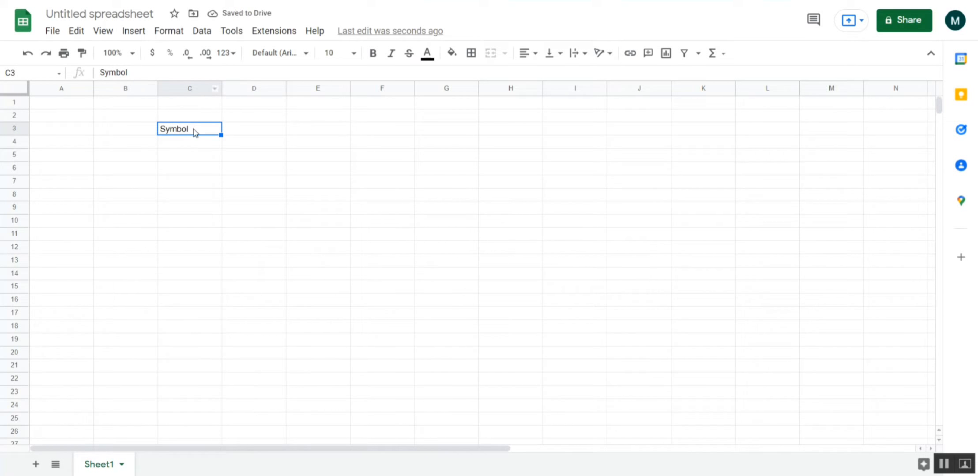
- Highlight column C and row 3 in turn to show how cell C3 is referenced
click(170, 90)
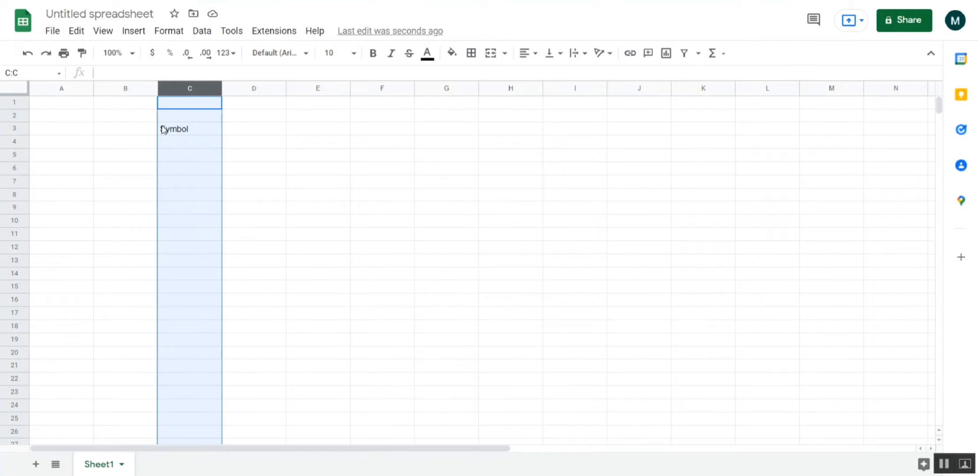
click(10, 129)
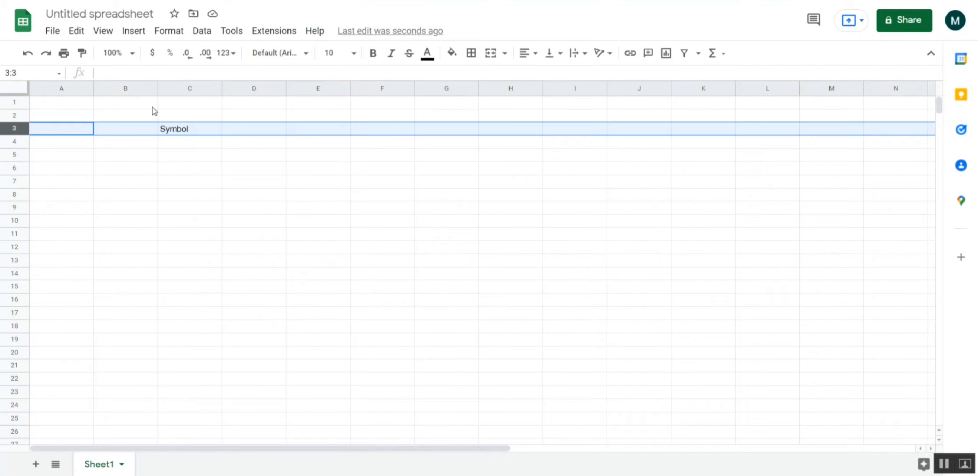
click(179, 90)
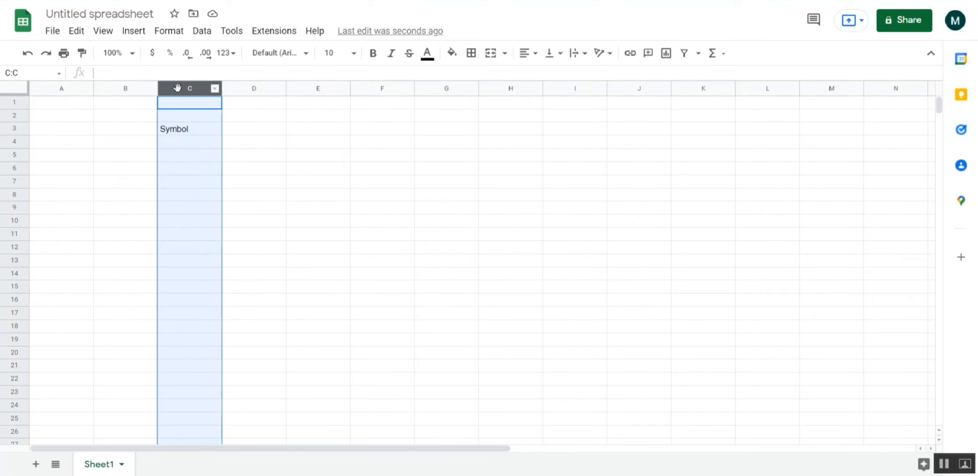
click(9, 132)
click(175, 135)
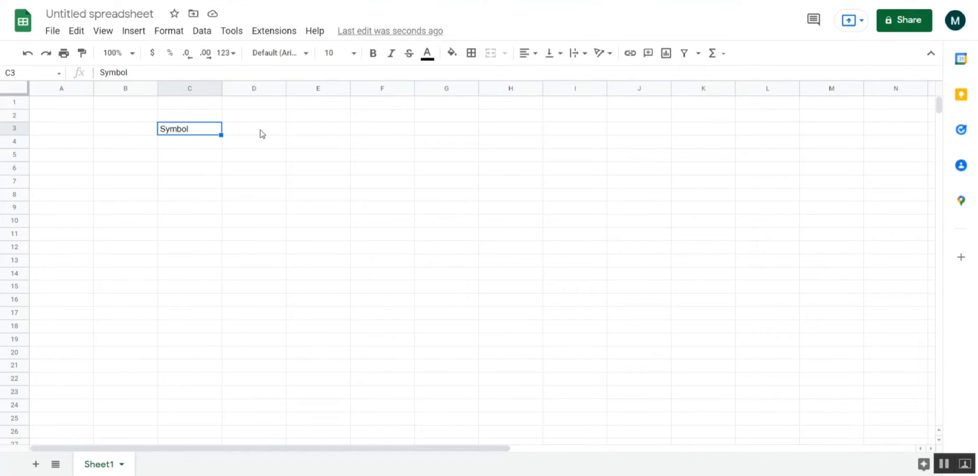
- Enter the headings "Price" in cell D3 and "Company" in cell E3
click(240, 135)
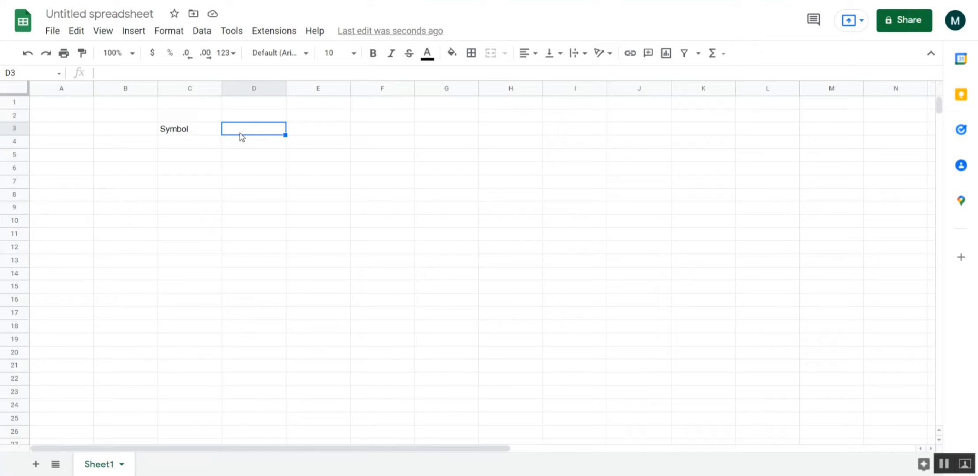
text(Price)
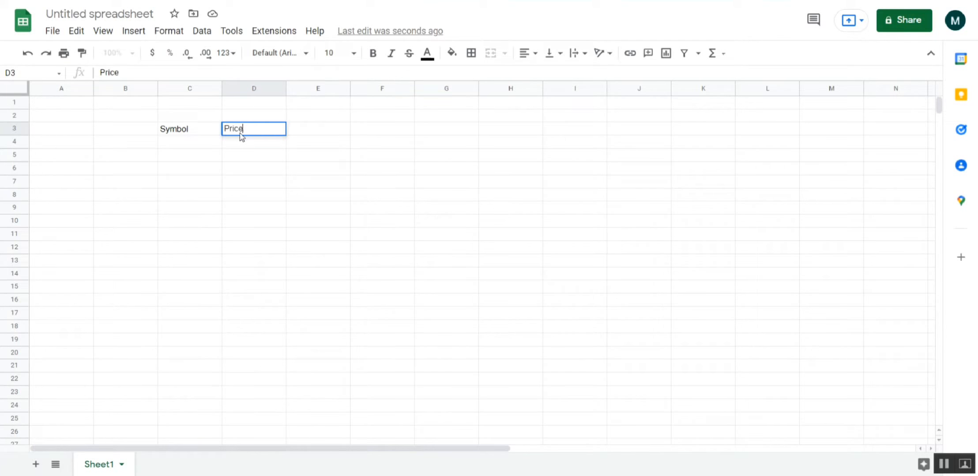
key(Tab)
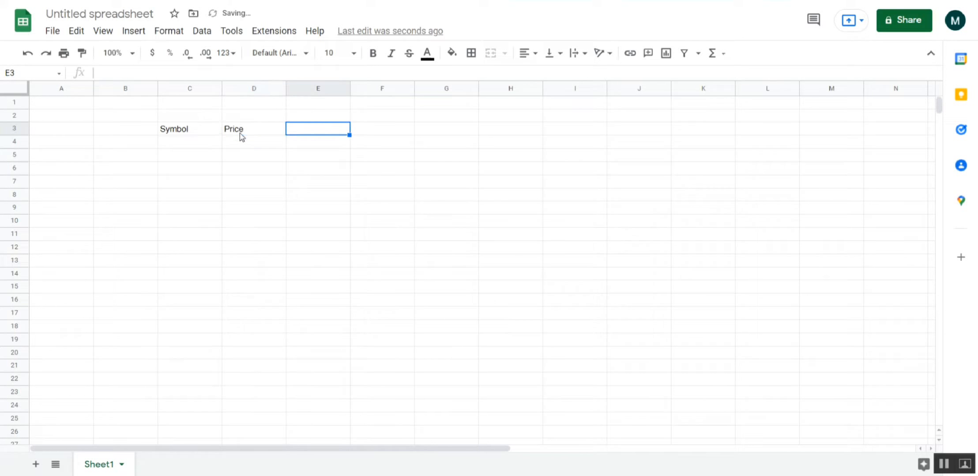
text(Compl)
key(BackSpace)
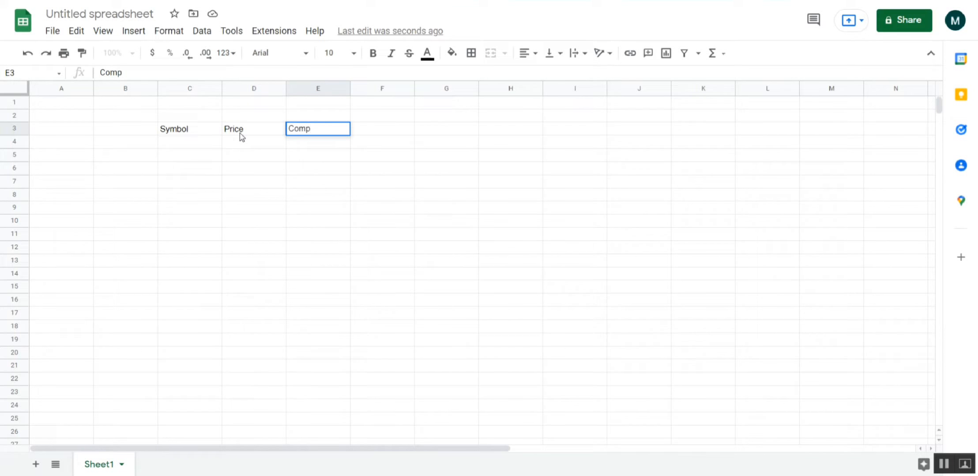
text(any)
key(Return)
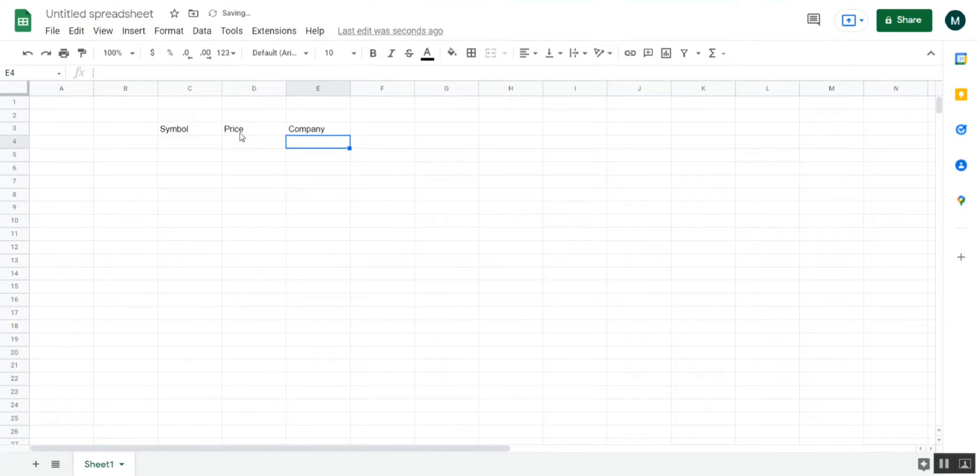
- Extend the heading in cell E3 to "Company Name"
key(Up)
click(207, 74)
text(Nam)
key(BackSpace)
text(me)
key(Return)
- Go through the heading cells C3 to E3 to review the Symbol, Price and Company Name columns
key(Left)
key(Left)
key(Up)
key(Right)
key(Left)
key(shift+Right)
key(shift+Right)
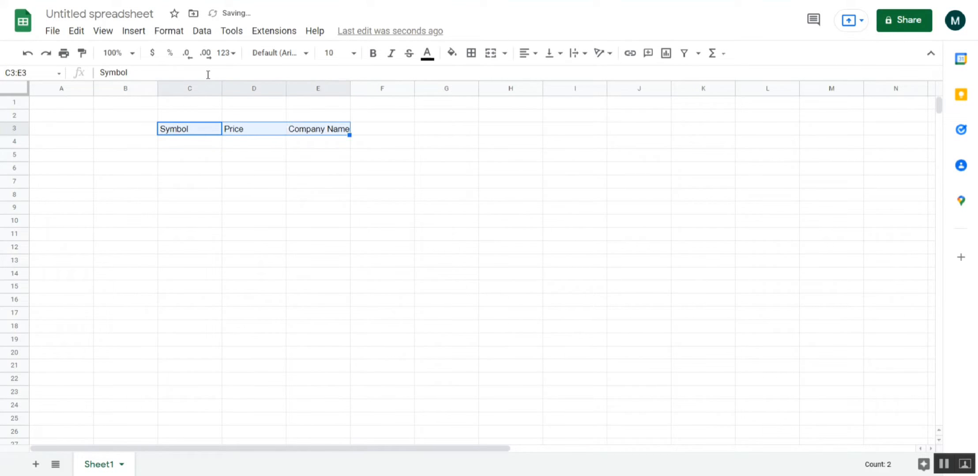
key(Left)
key(Left)
key(Right)
key(Right)
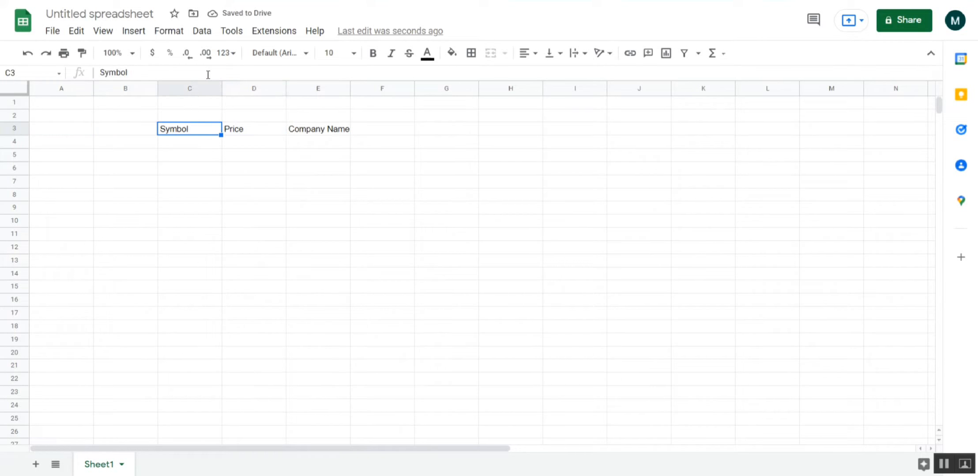
key(Right)
key(Right)
key(Right)
key(Left)
key(Left)
key(Left)
key(Right)
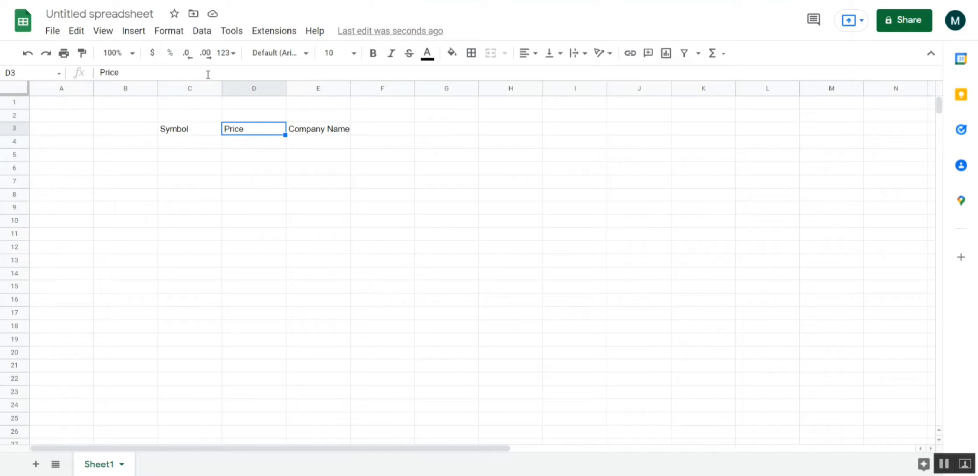
key(Right)
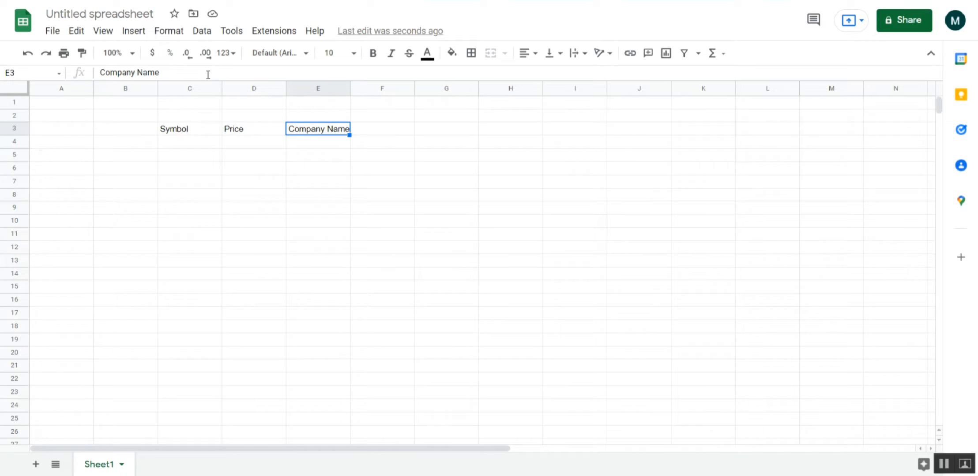
key(Right)
key(Right)
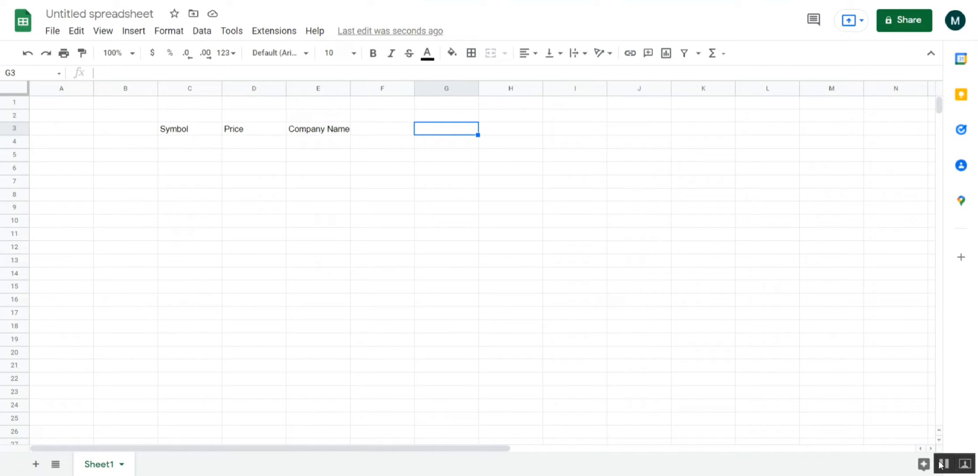
click(184, 238)
click(388, 194)
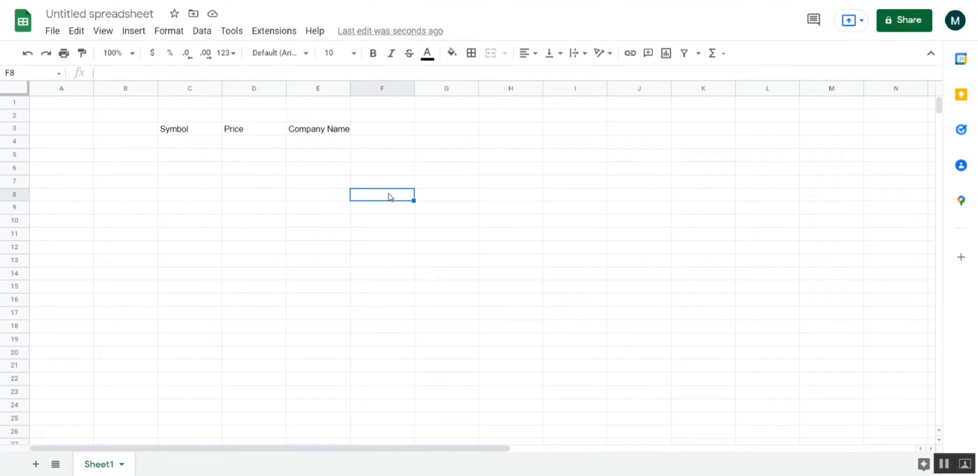
click(525, 107)
text(https://dps.psx.com.pk/company/ *//div[@class='quote__close'] *//div[@class='quote__name'])
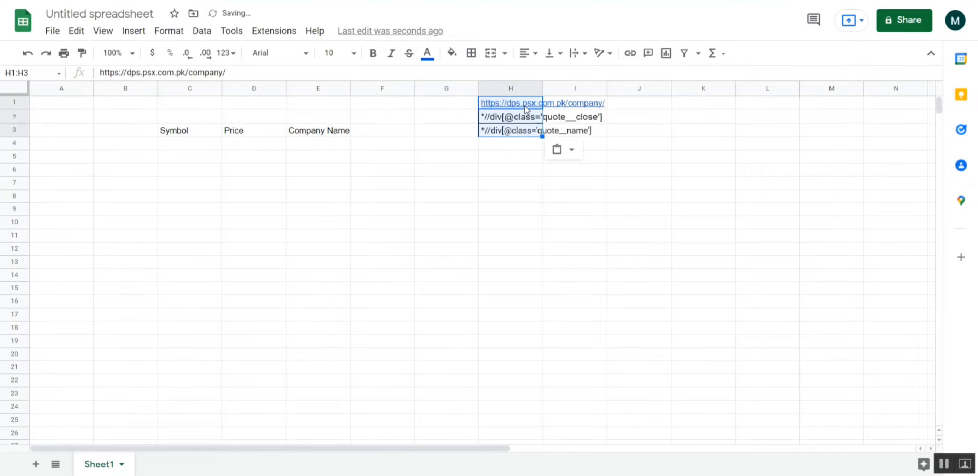
click(481, 193)
- Remove all borders from the pasted cells H1 to H3
click(504, 98)
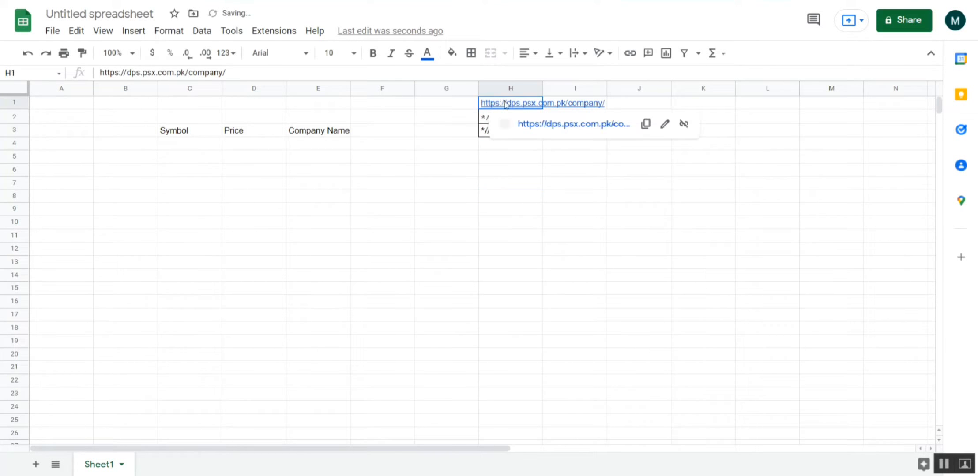
drag(505, 98, 508, 134)
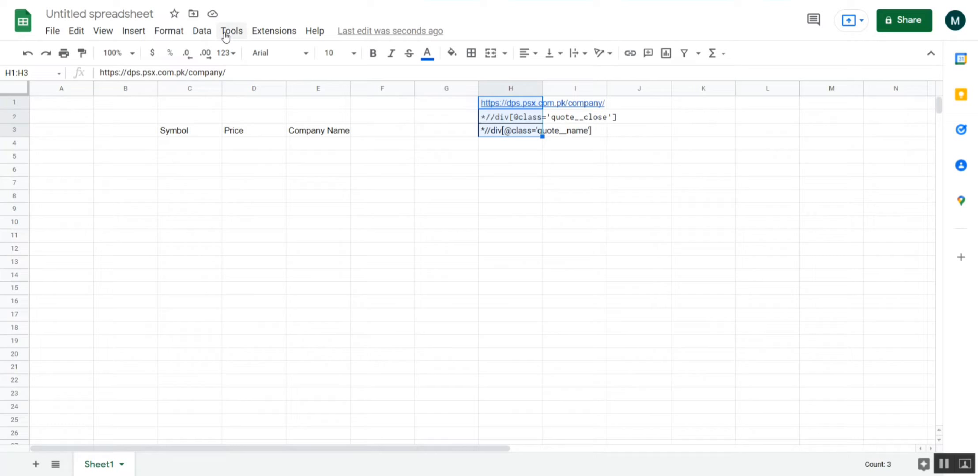
click(471, 53)
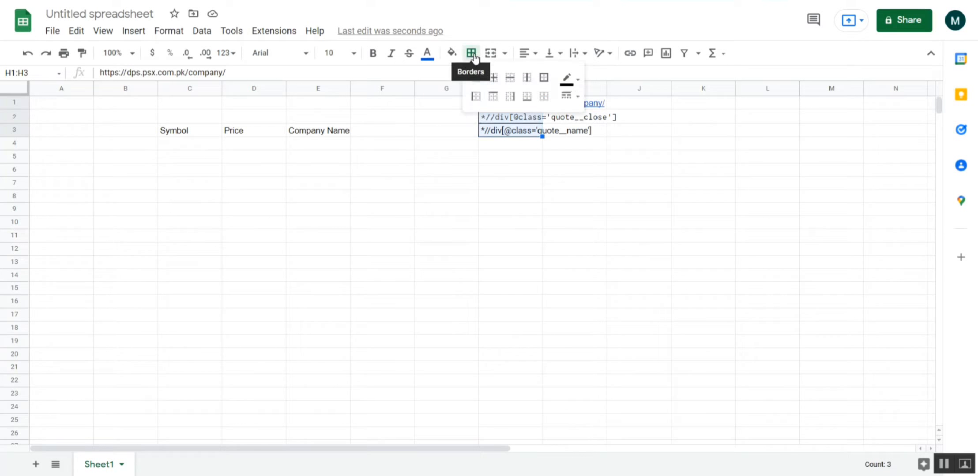
click(544, 96)
click(519, 199)
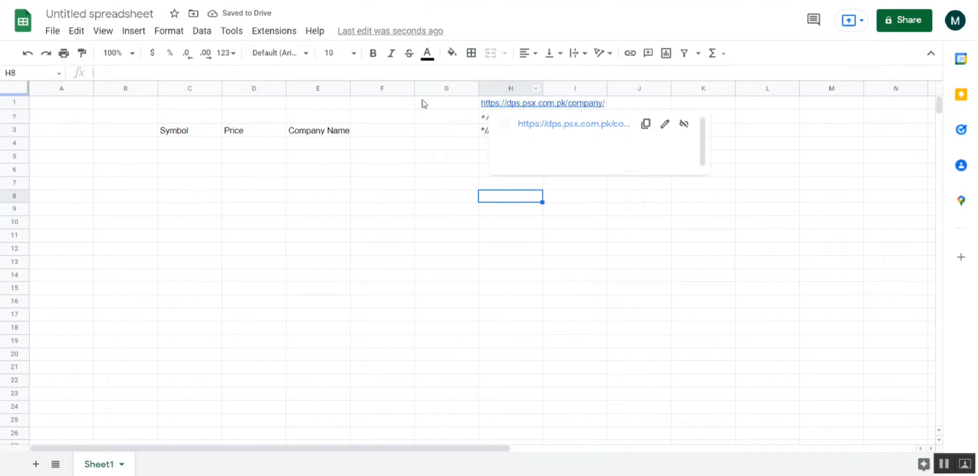
- Go through cells H1 to H3 to examine the company page URL and the two XPath expressions
click(440, 106)
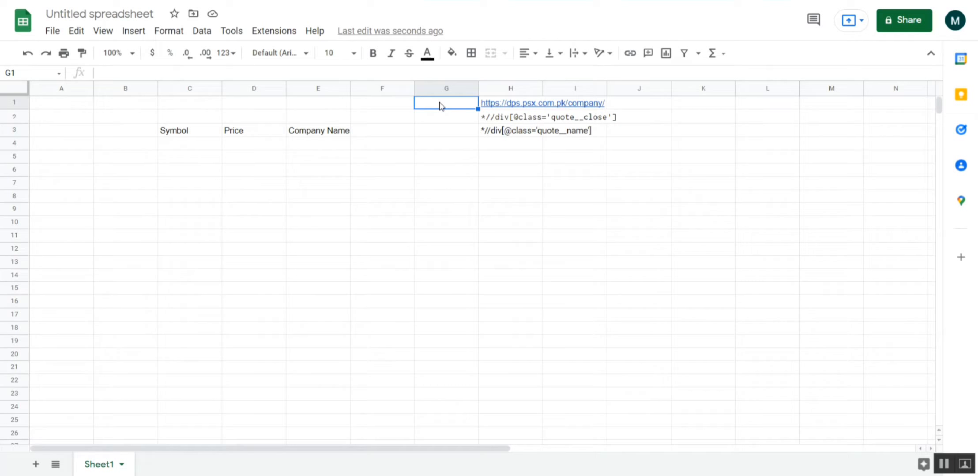
key(Right)
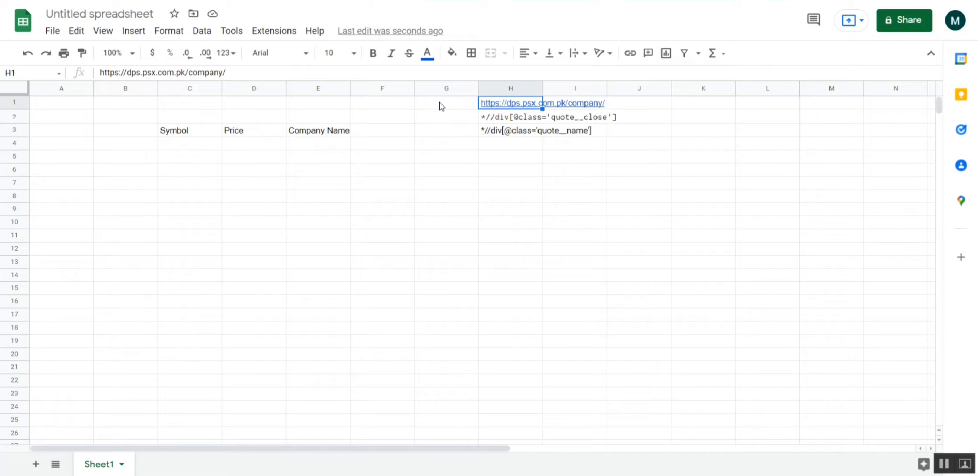
key(Down)
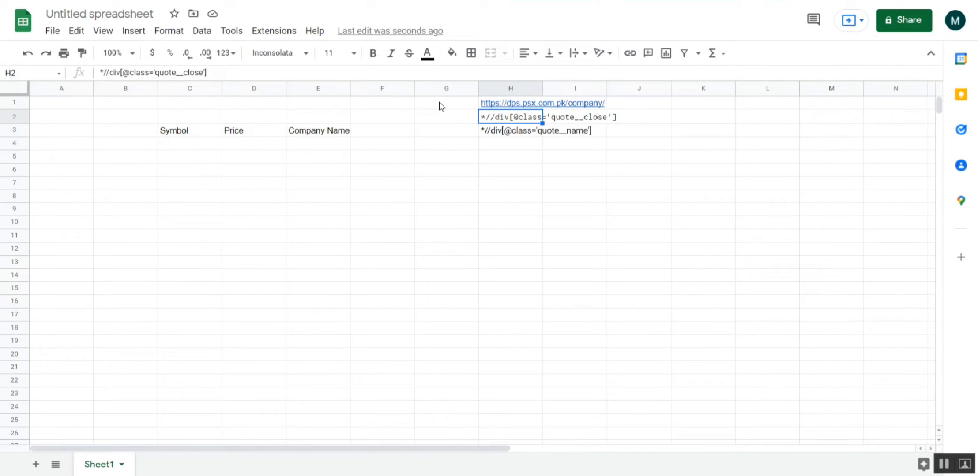
key(Down)
key(Up)
key(Up)
key(Down)
key(Down)
key(Up)
key(Down)
key(Up)
key(Down)
key(Up)
key(Up)
- Set the font of cells H1 to H3 to Default (Arial)
key(shift+Down)
key(shift+Down)
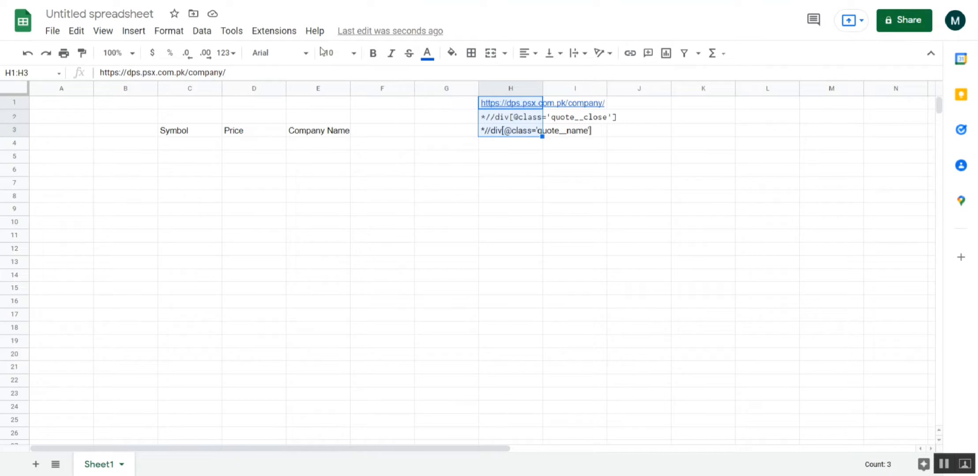
click(304, 53)
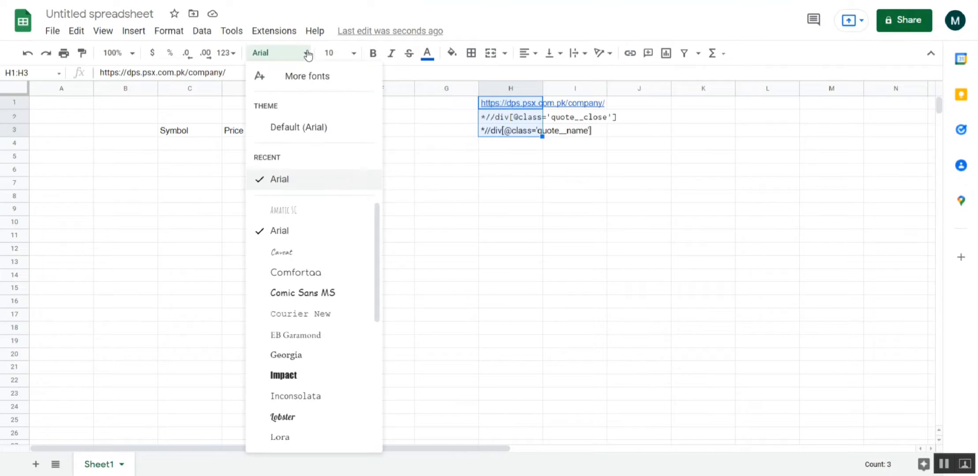
click(300, 131)
click(470, 161)
- Set the font size of cells H1 to H3 to 10
drag(489, 130, 480, 102)
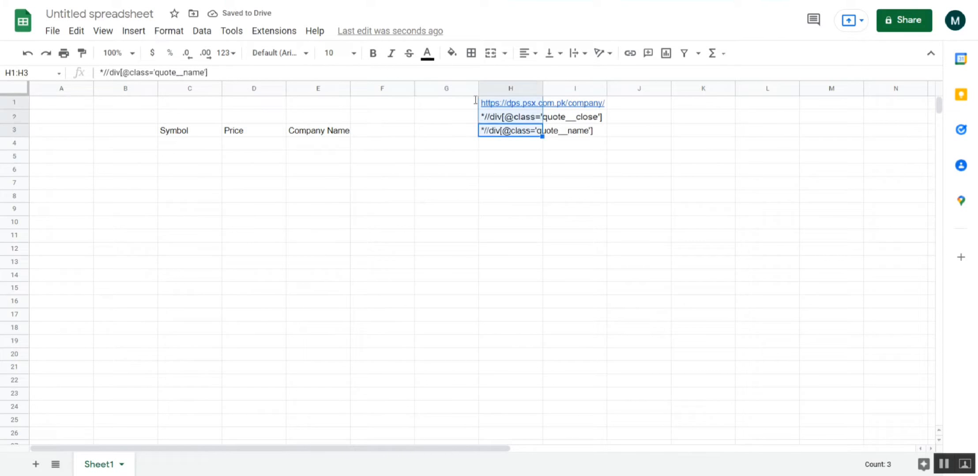
click(353, 53)
click(332, 158)
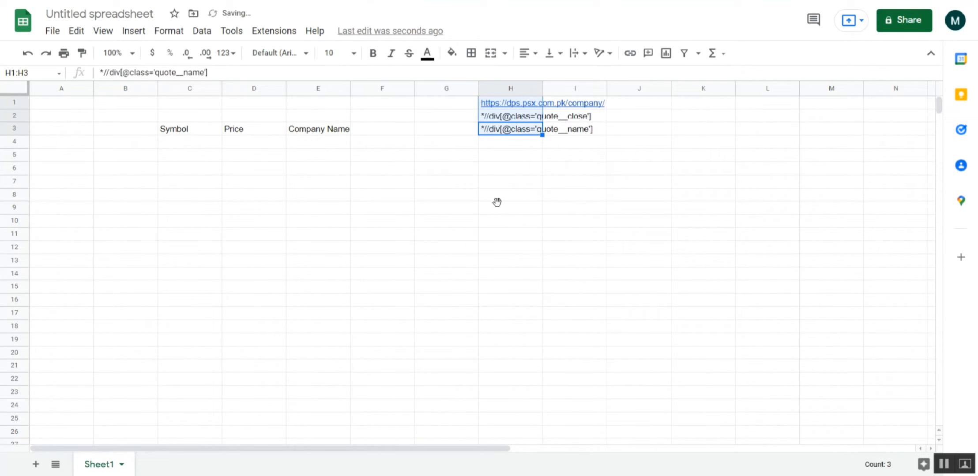
click(498, 203)
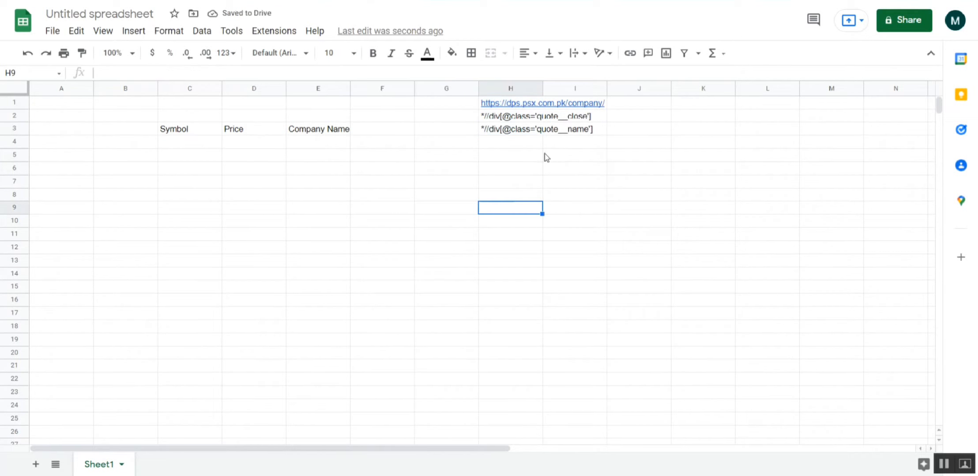
- Review the link in H1 and the closing price and company name XPath expressions in H2 and H3
mouse_move(504, 100)
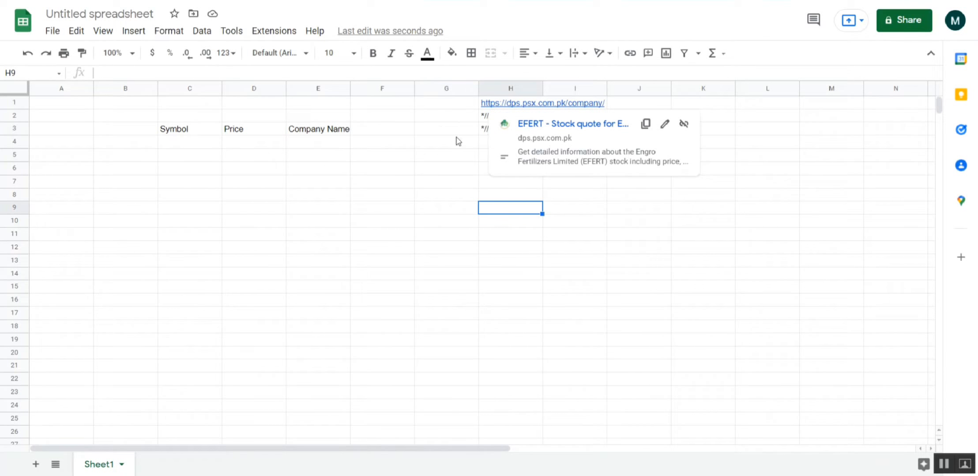
click(462, 110)
key(Right)
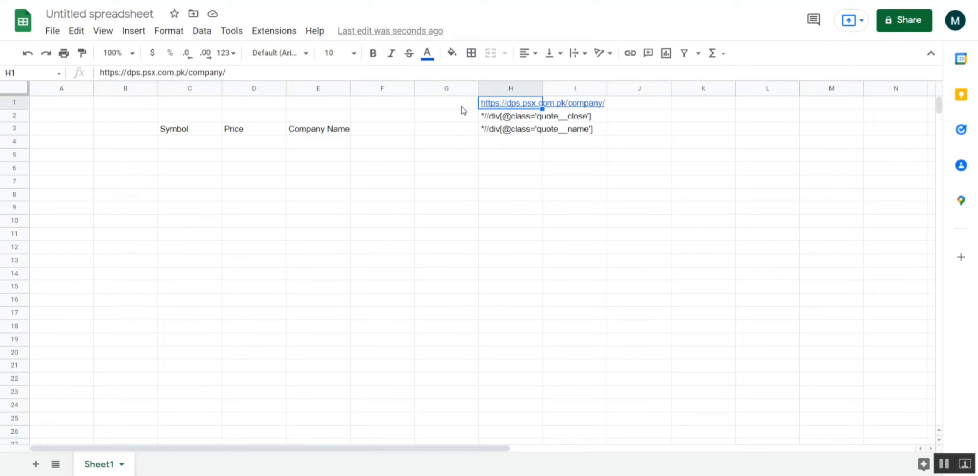
key(Down)
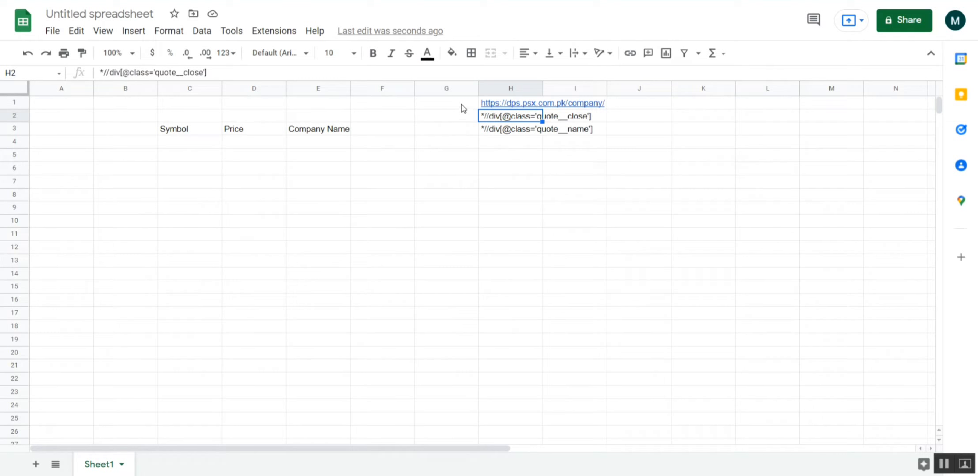
click(513, 133)
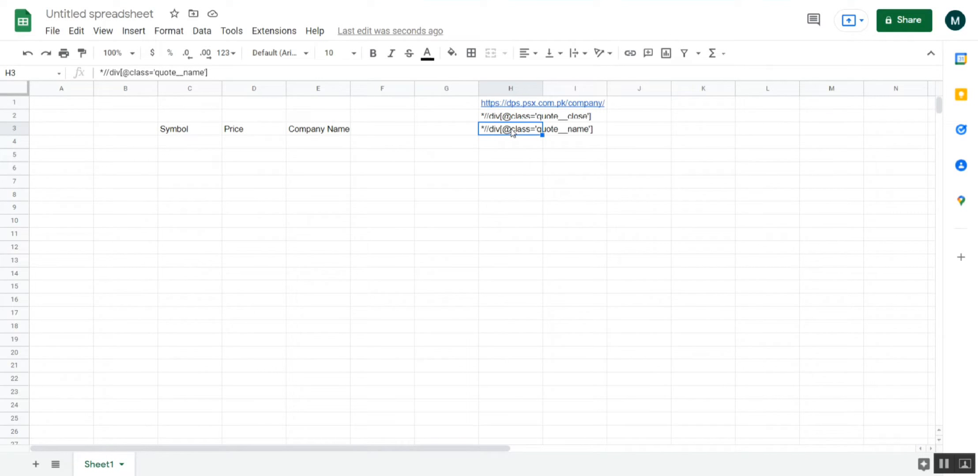
click(504, 147)
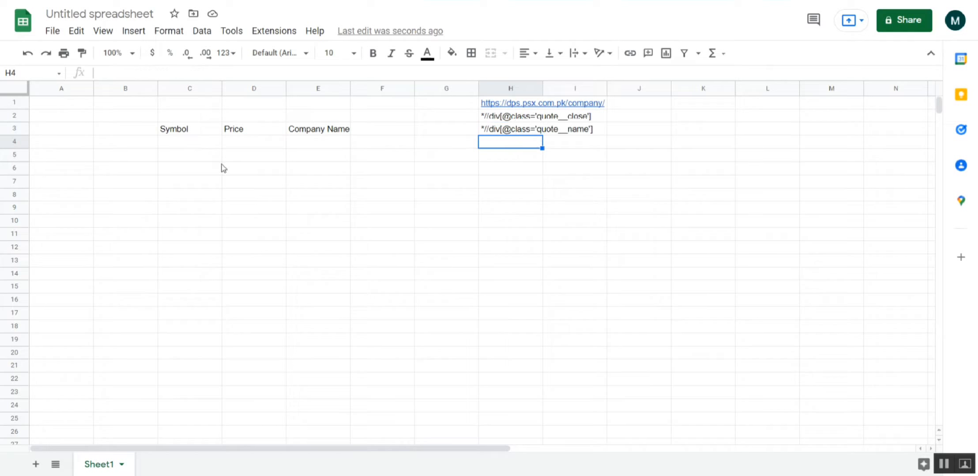
- Enter the stock symbol EFERT in cell C4 under the Symbol heading
click(175, 149)
key(Right)
key(Left)
key(shift+Down)
key(shift+Down)
key(shift+Down)
key(shift+Down)
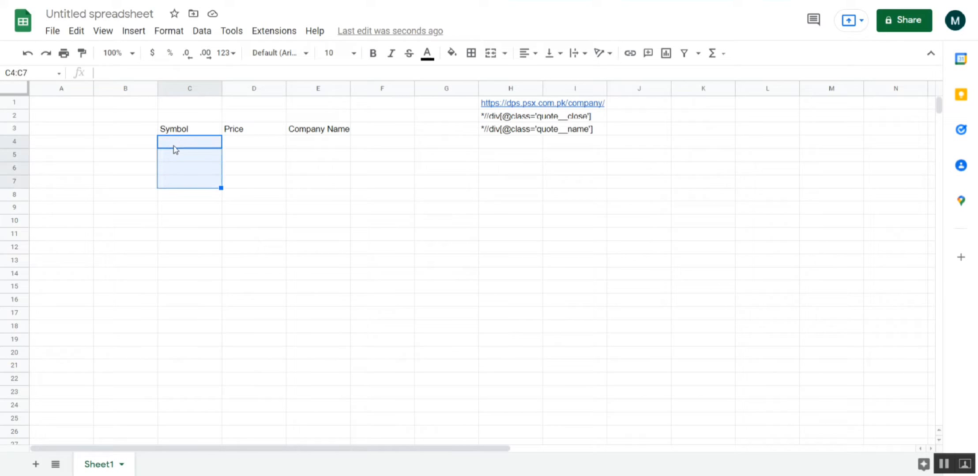
key(Up)
key(Down)
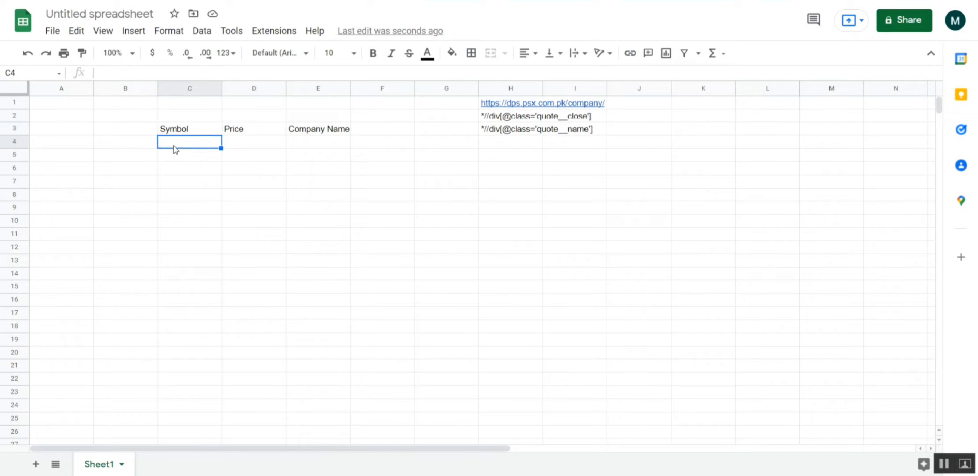
text(EFERT)
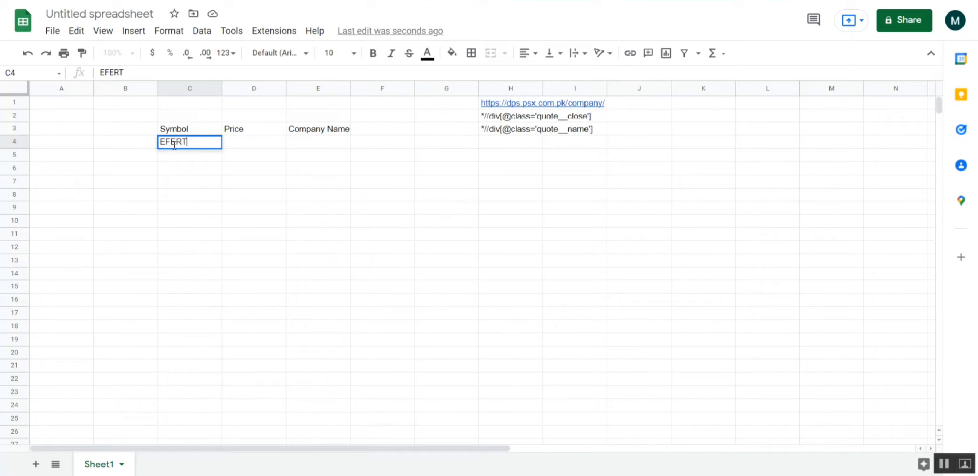
key(Return)
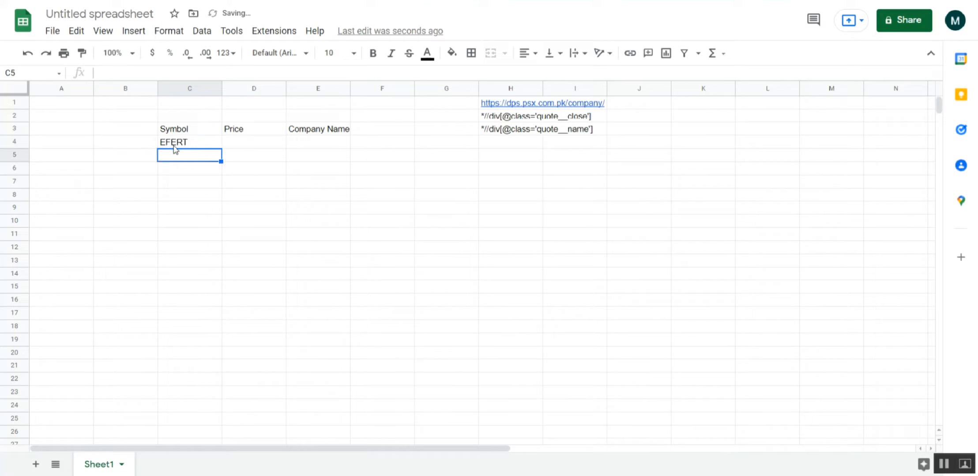
- Begin an IF formula in the Price cell D4 with isblank(C4) as its logical test
key(Up)
key(Right)
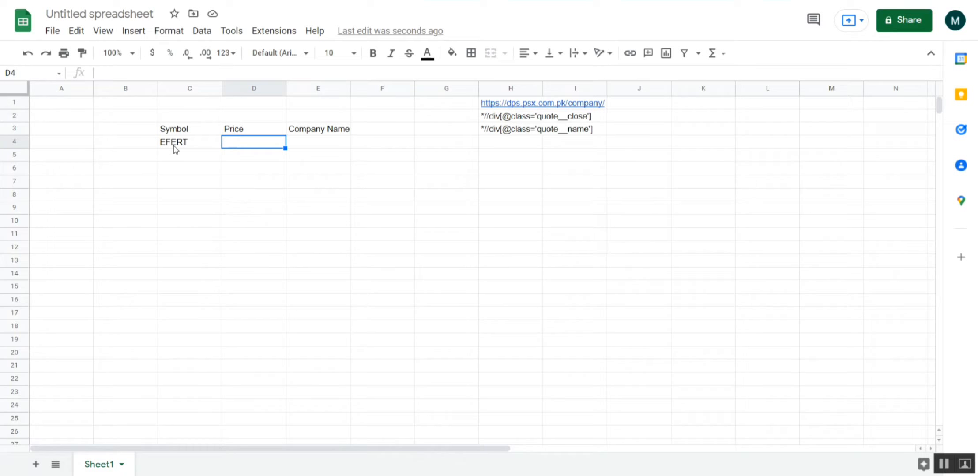
text(=)
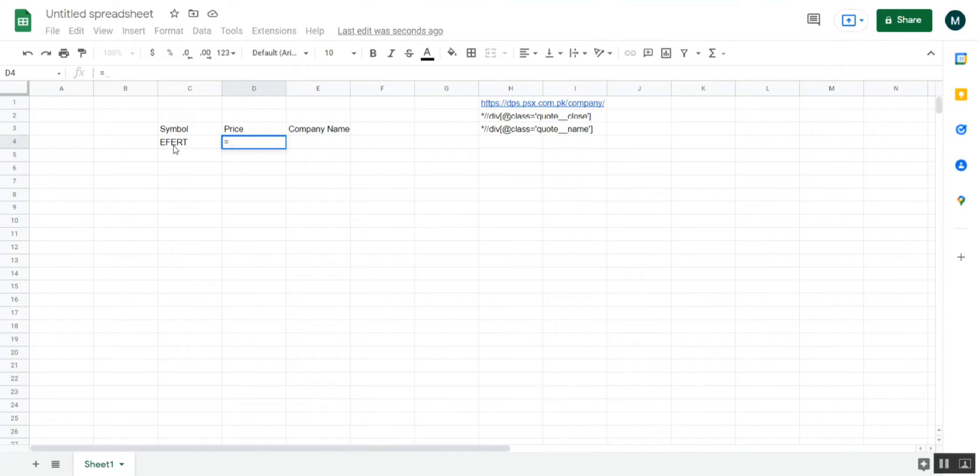
text(if)
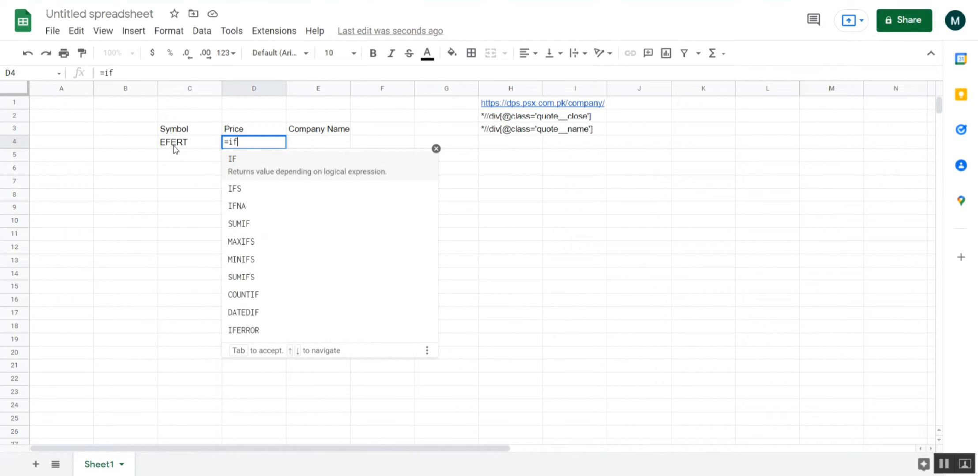
text(()
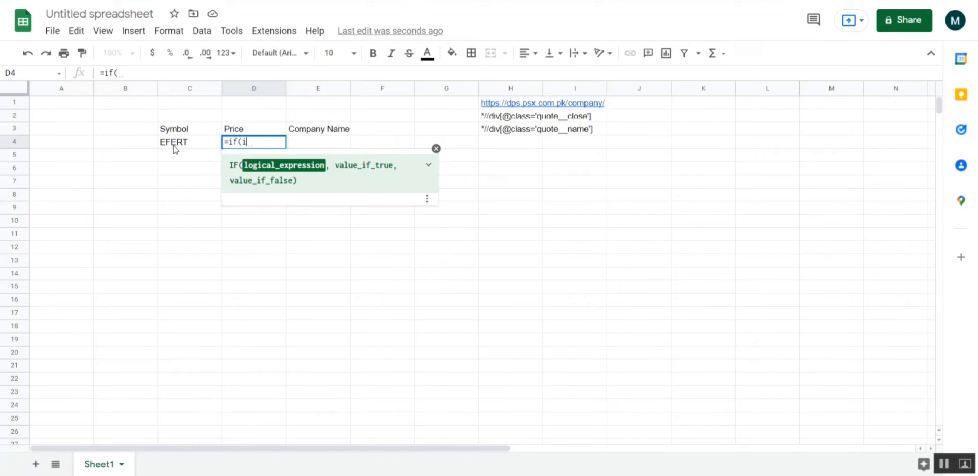
text(isblank)
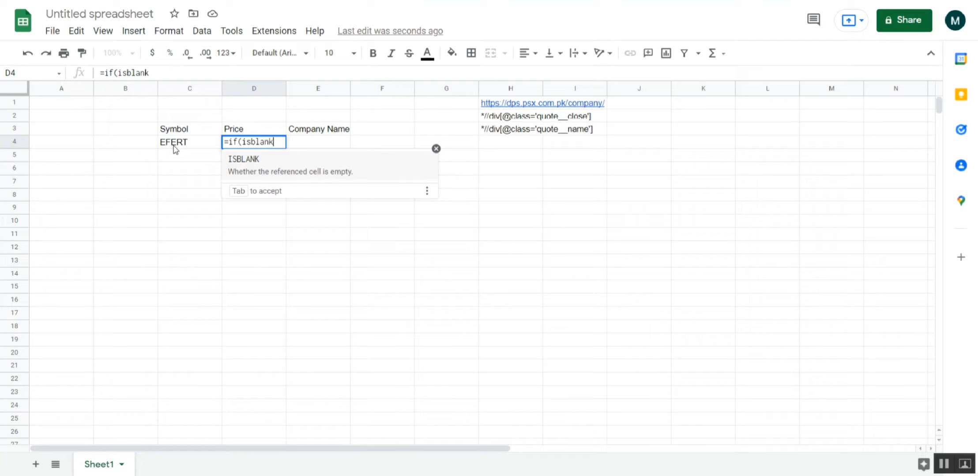
text(()
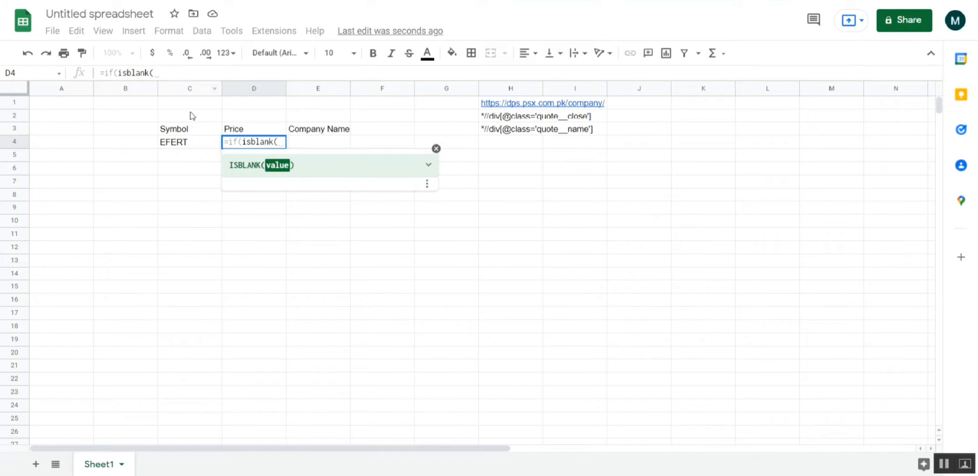
click(203, 148)
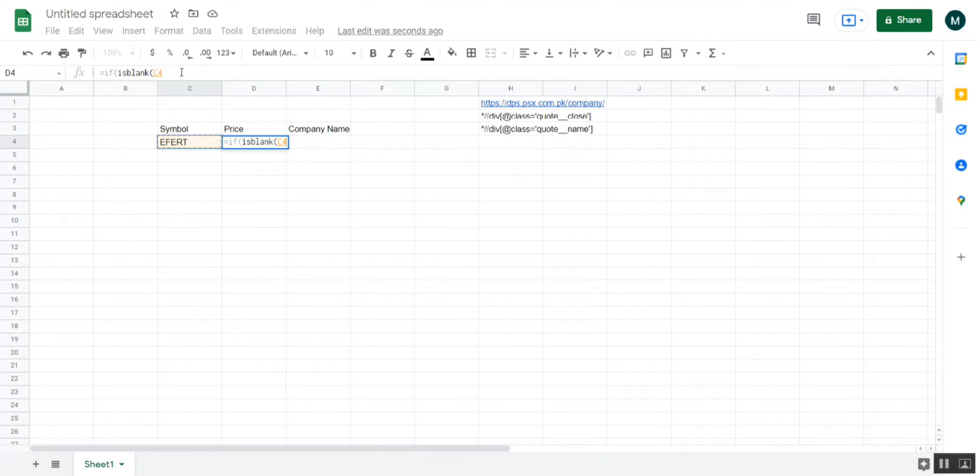
text())
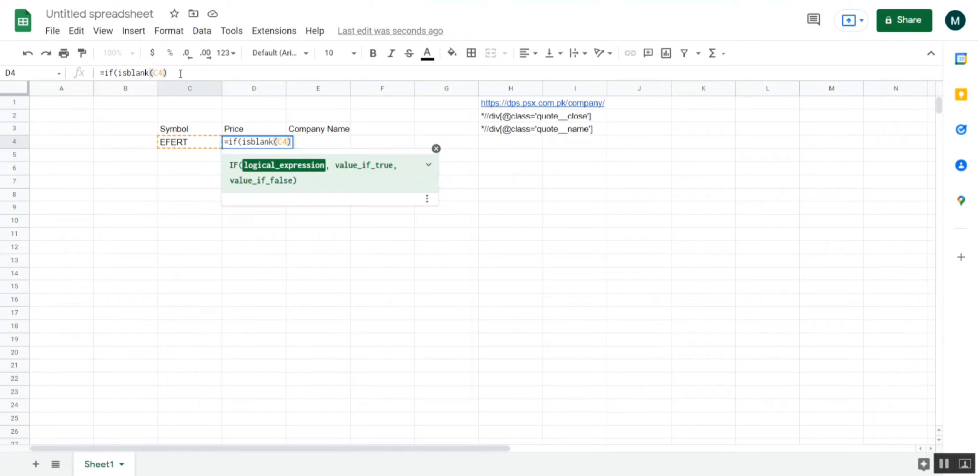
- Add an empty string "" as the formula's result for when the symbol cell is blank
click(181, 74)
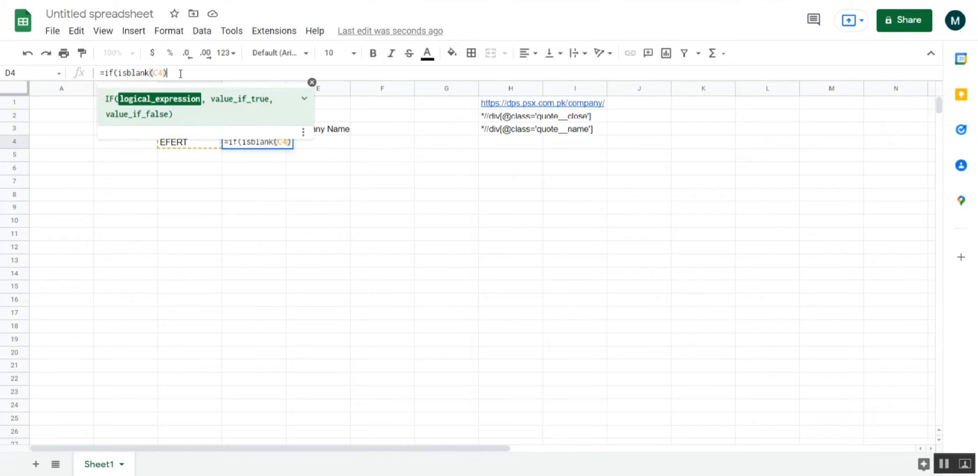
text(,)
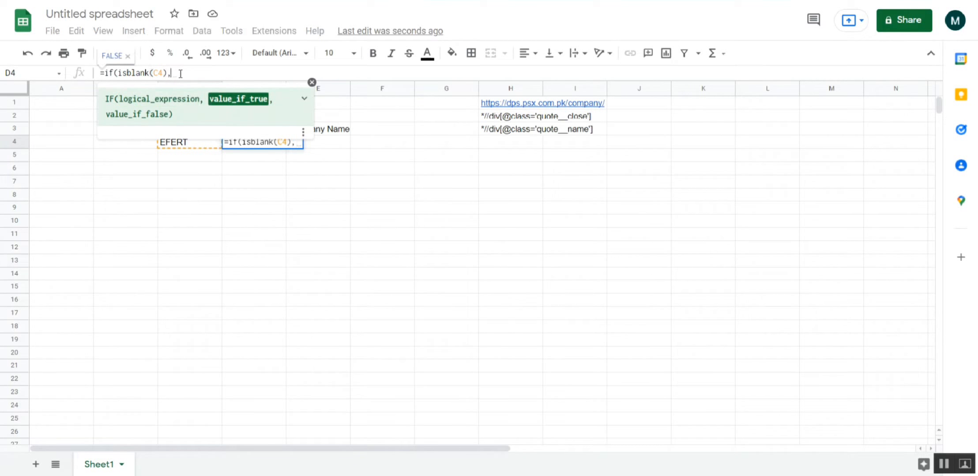
text("")
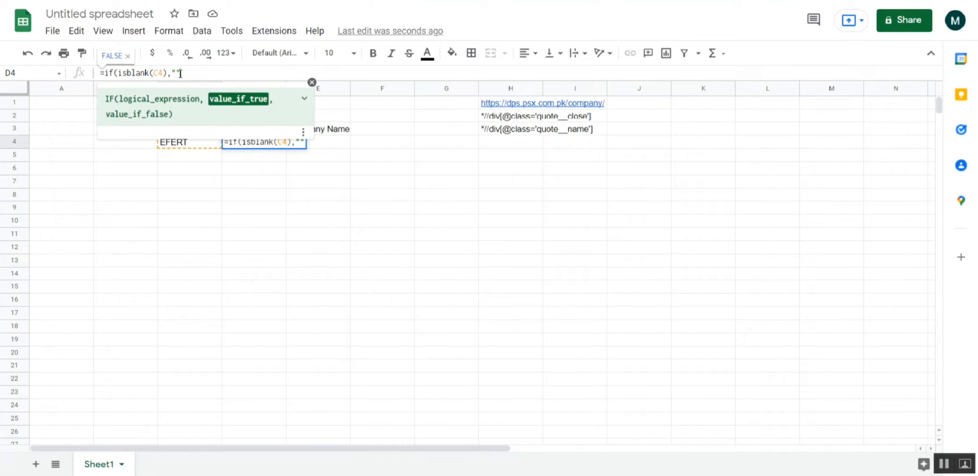
text(,)
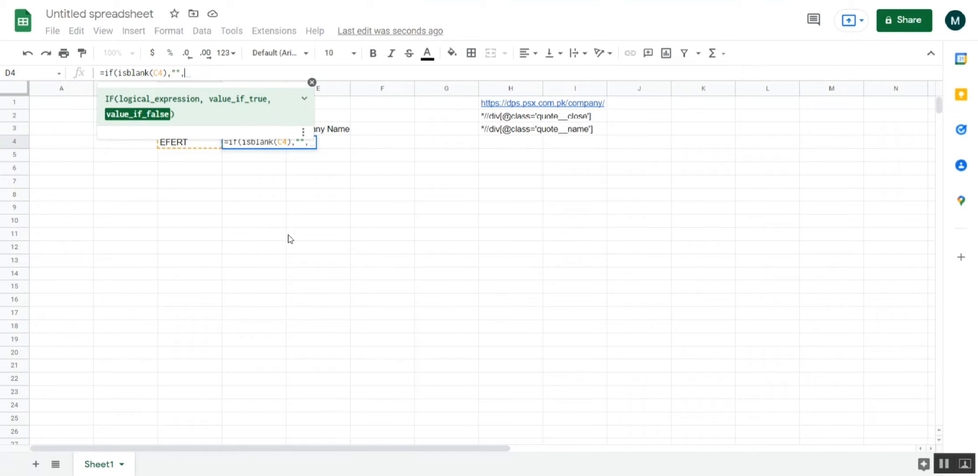
- Start an IMPORTXML function as the value_if_false argument of the IF formula in D4
text(xml)
key(BackSpace)
key(BackSpace)
key(BackSpace)
text(imp)
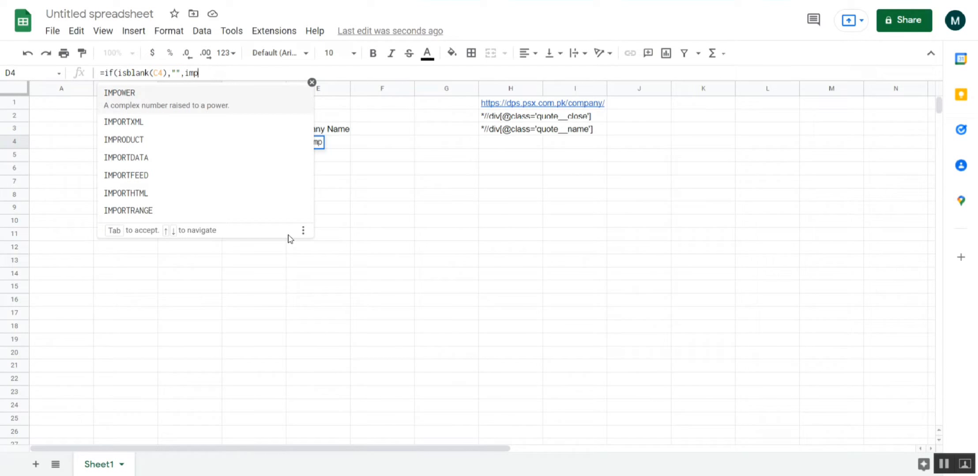
text(ort)
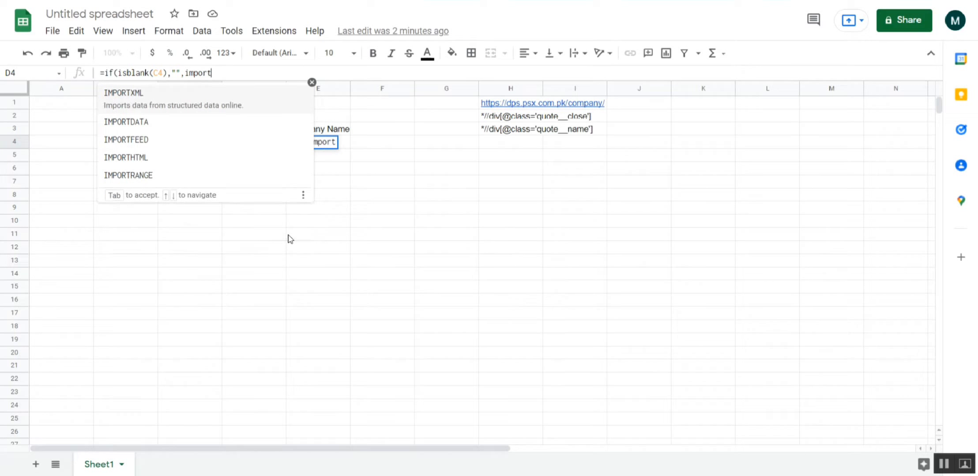
text(xml)
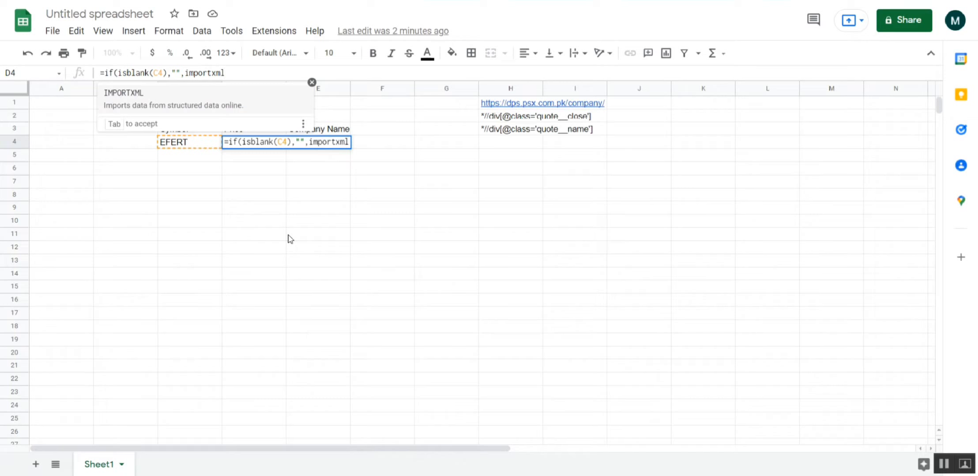
text(()
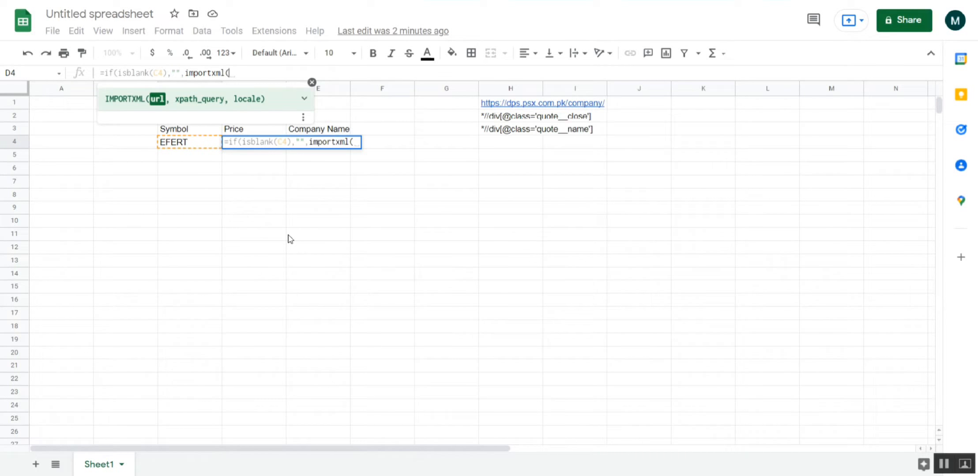
- Set the IMPORTXML URL argument to the link cell joined with the symbol cell, H1&C4
click(499, 104)
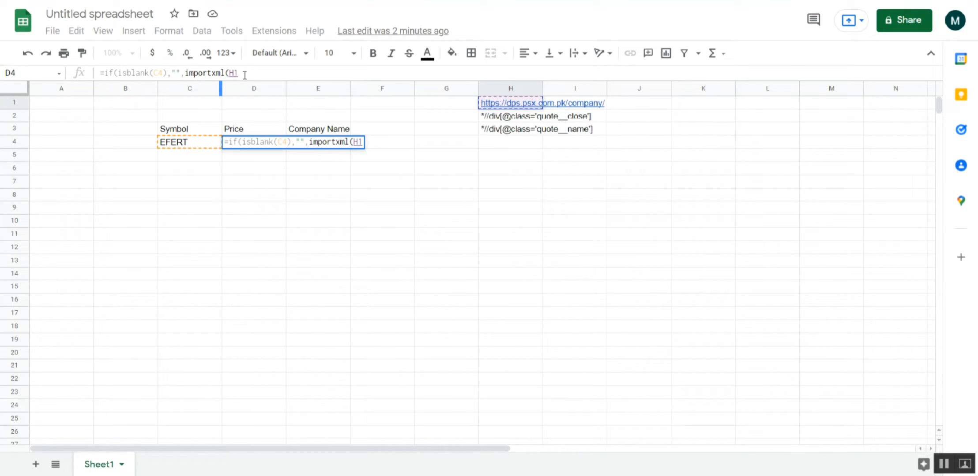
text(,)
key(BackSpace)
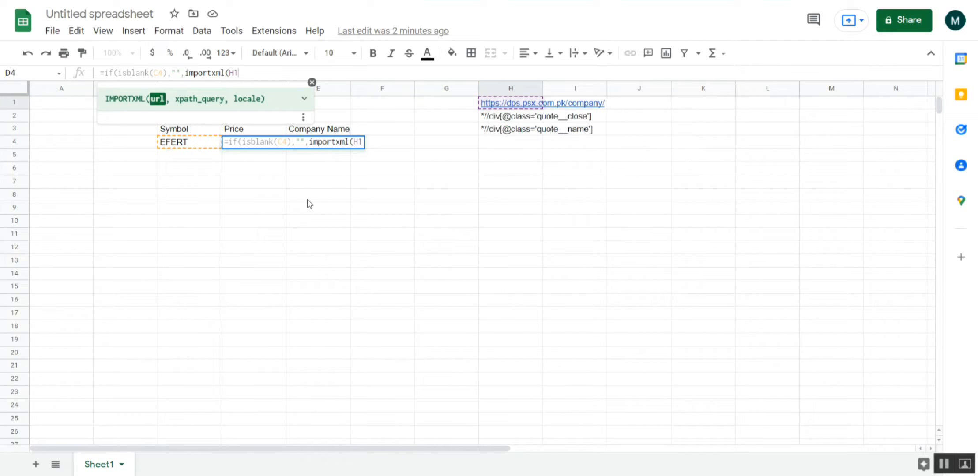
text(&)
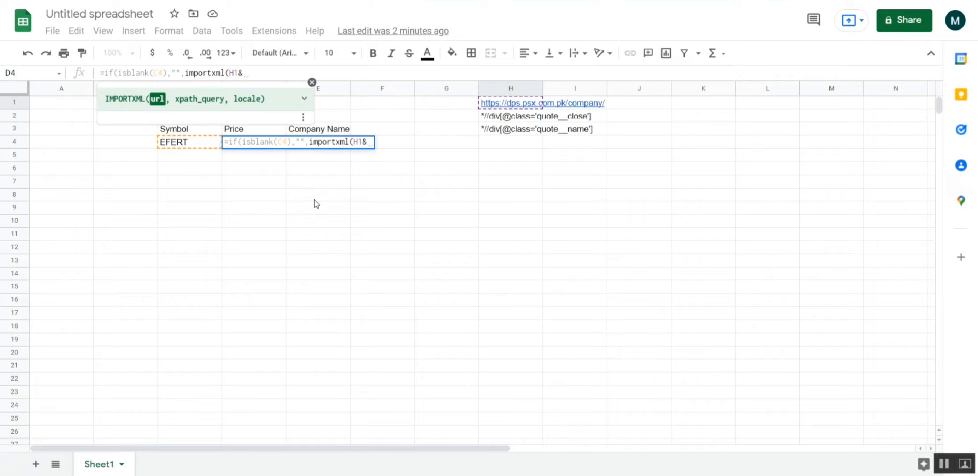
click(189, 144)
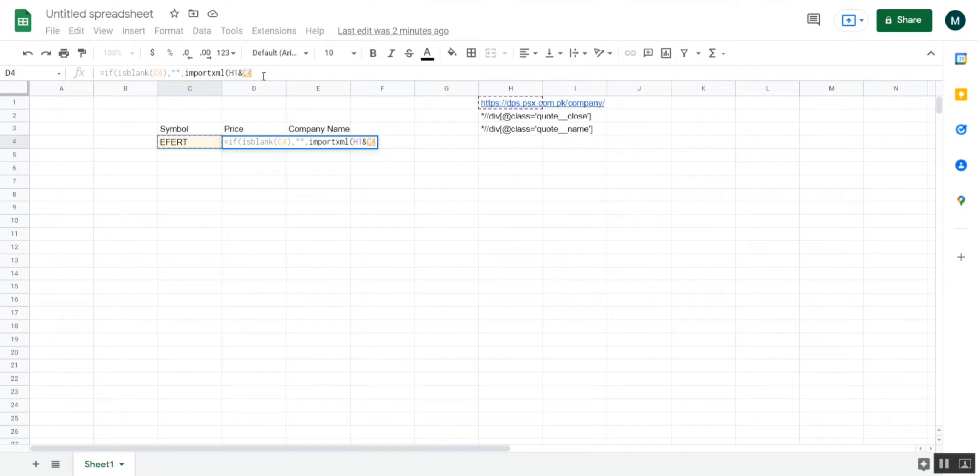
- Add the closing price expression in H2 as the XPath query and close both the IMPORTXML and IF functions
text(,)
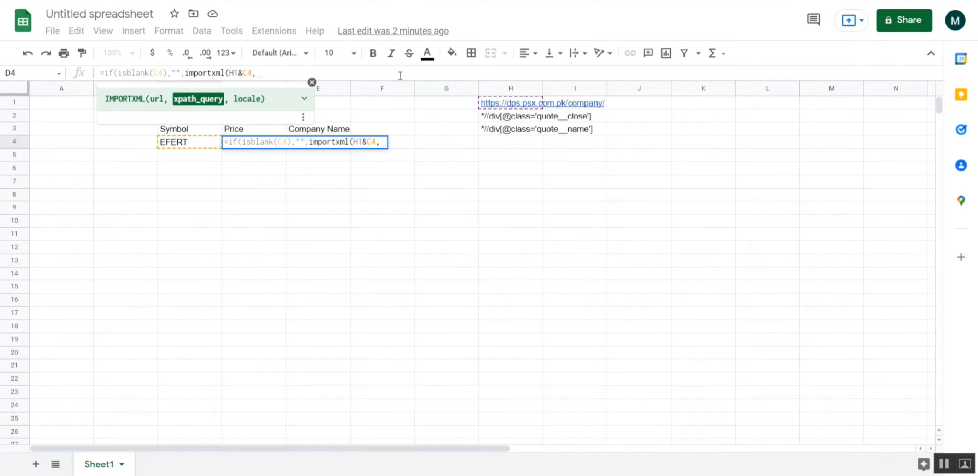
click(495, 119)
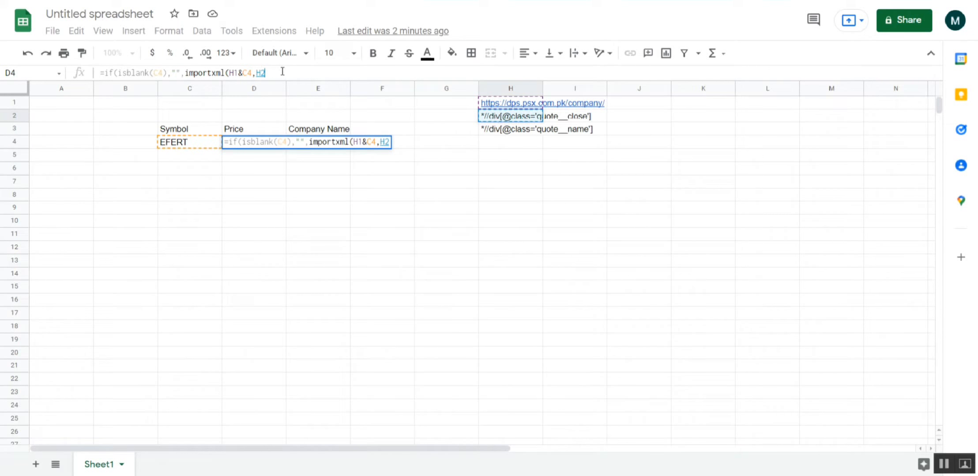
text()))
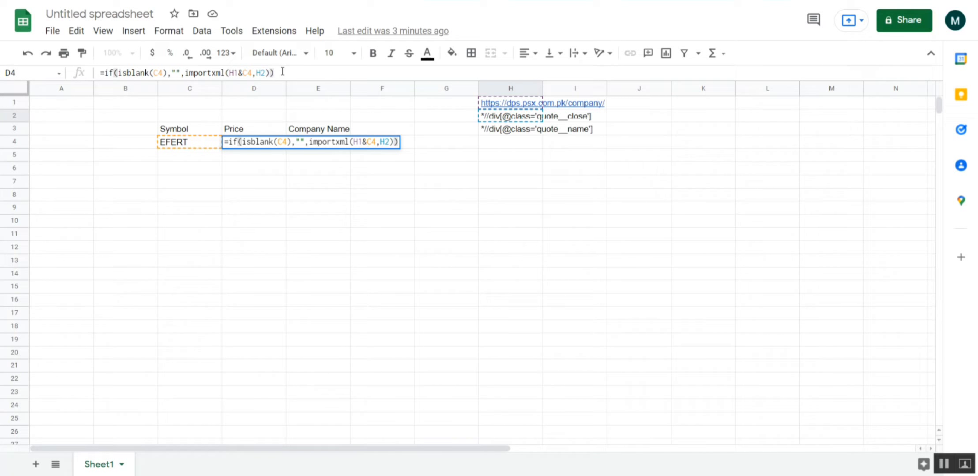
- Check the cell references inside the Price formula and commit =if(isblank(C4),"",importxml(H1&C4,H2)) to D4
key(Left)
key(Left)
key(Left)
key(Left)
key(Left)
key(Left)
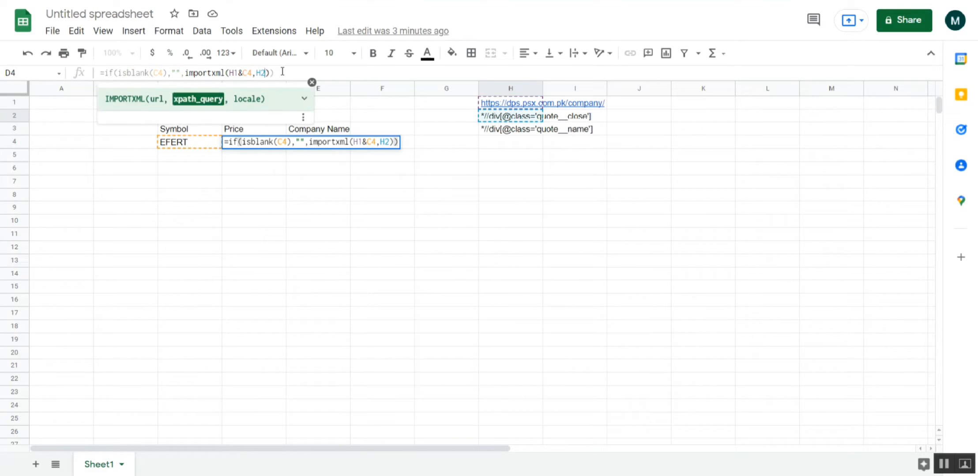
key(Right)
key(Right)
key(Right)
key(Left)
key(Left)
key(Left)
key(Left)
key(Left)
key(Left)
key(Right)
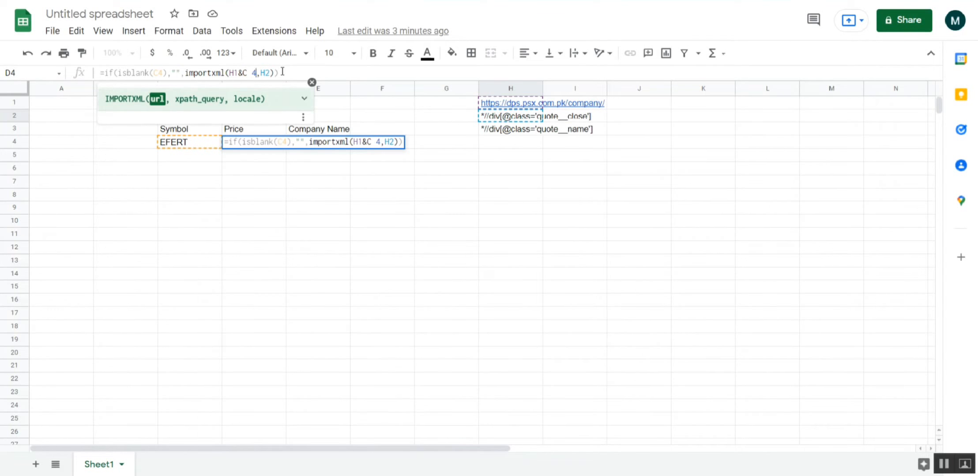
key(BackSpace)
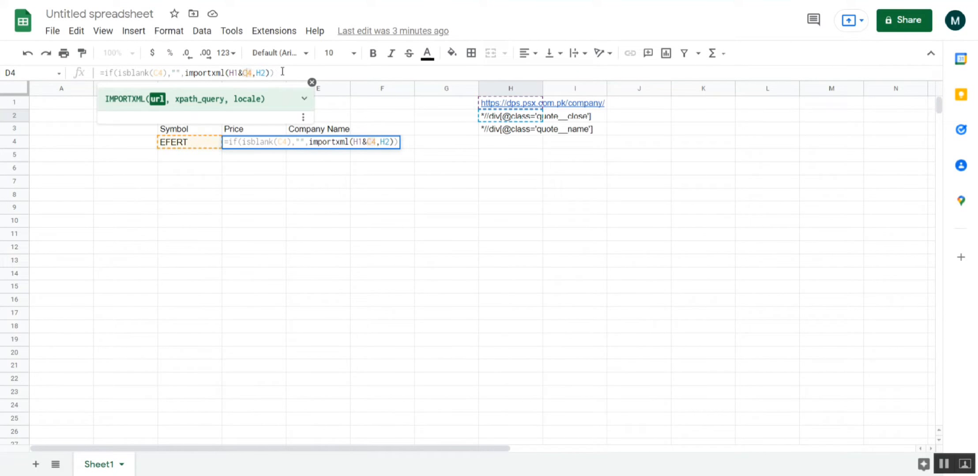
key(Right)
key(Right)
key(Right)
key(Right)
key(Right)
key(Right)
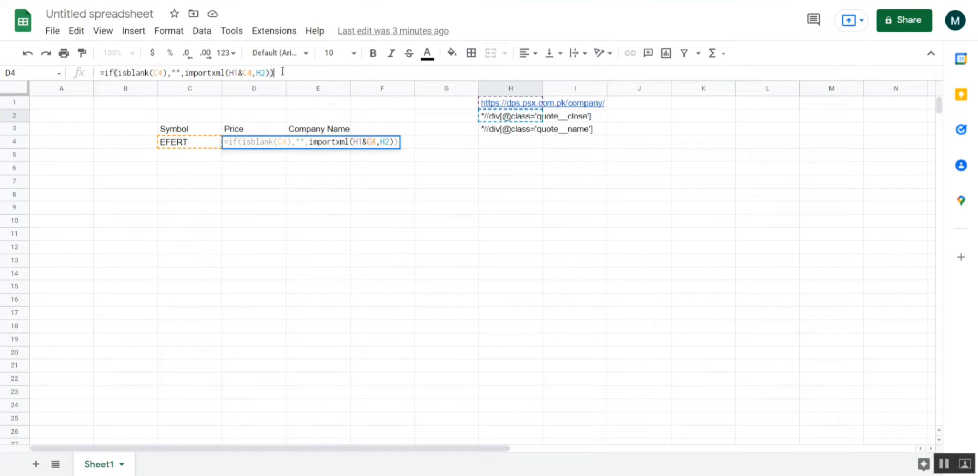
key(Return)
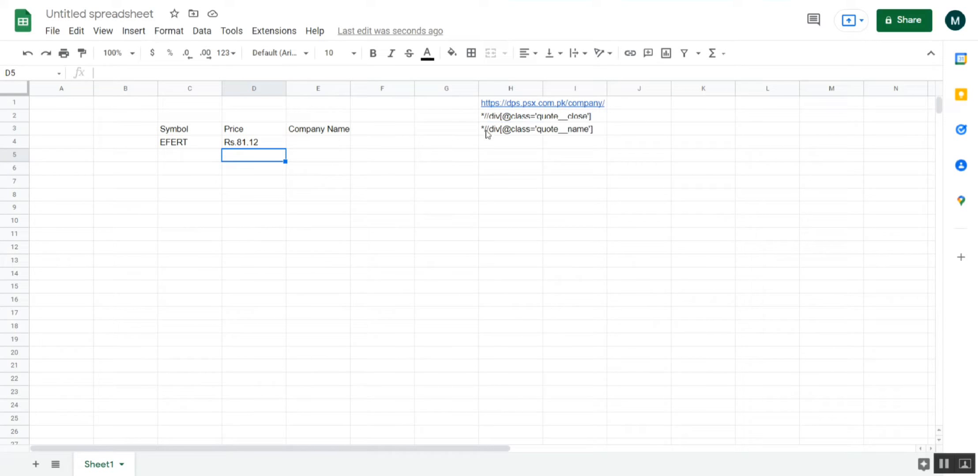
- Begin an IF formula in the Company Name cell E4 with isblank(C4) as its logical test
click(270, 144)
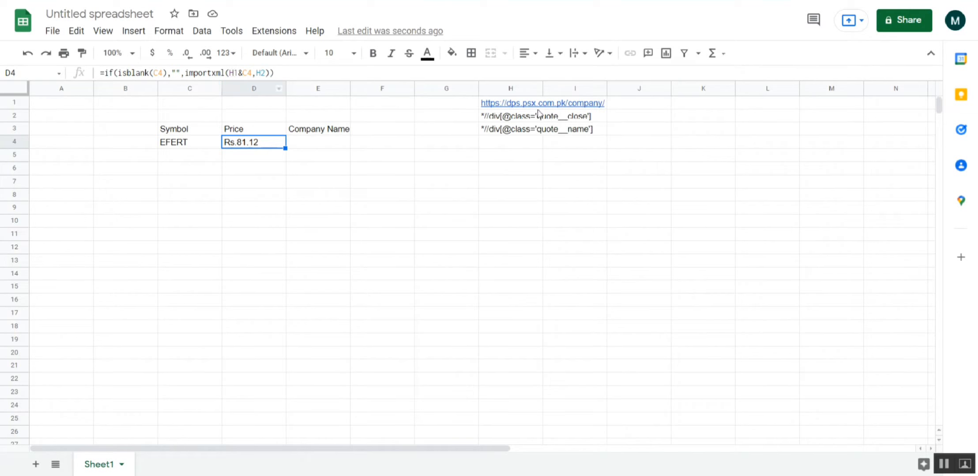
mouse_move(528, 108)
click(304, 146)
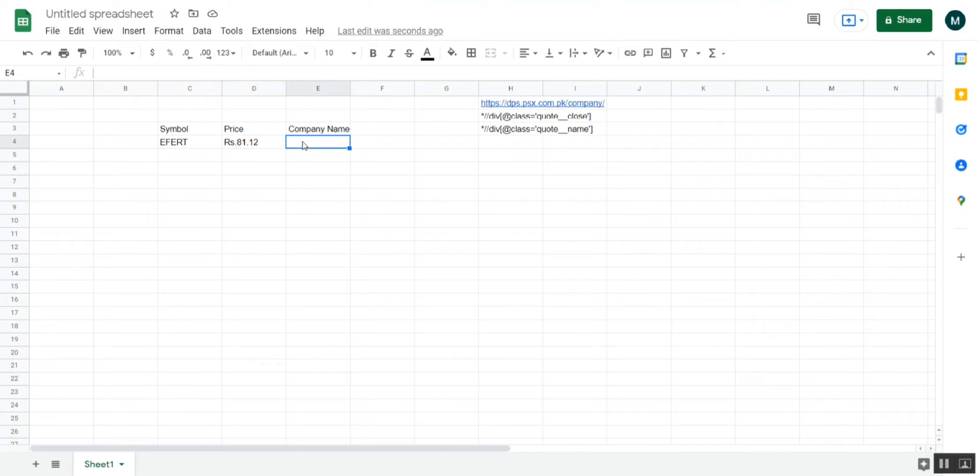
text(=)
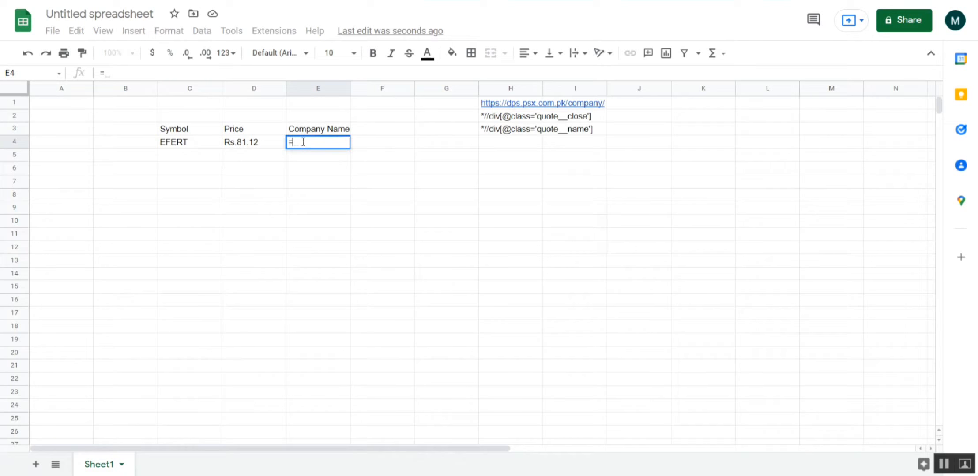
text(if()
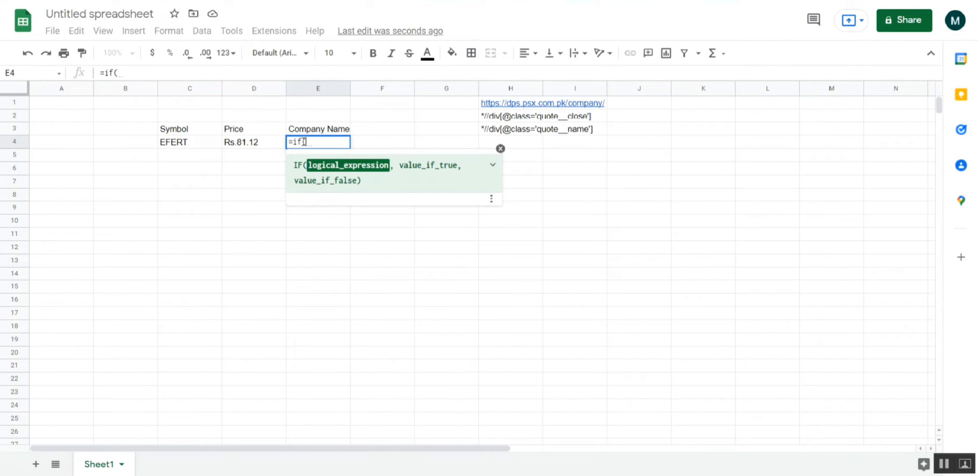
text(isblank()
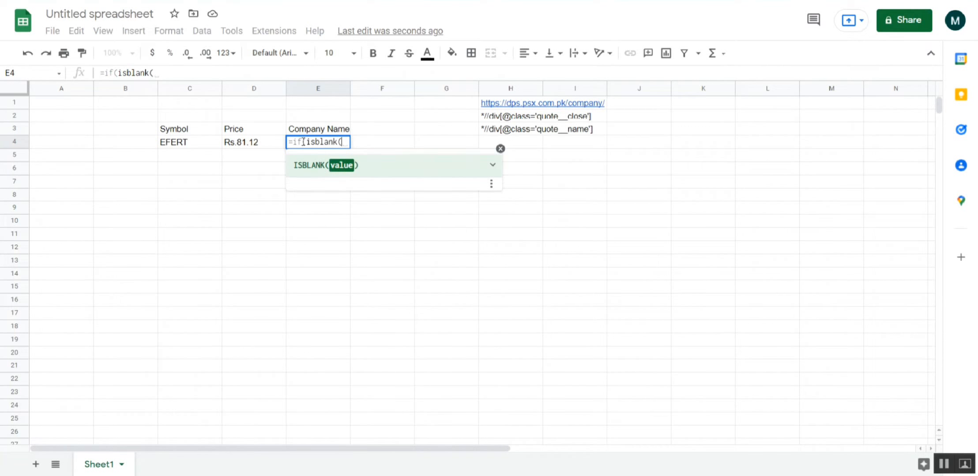
click(192, 146)
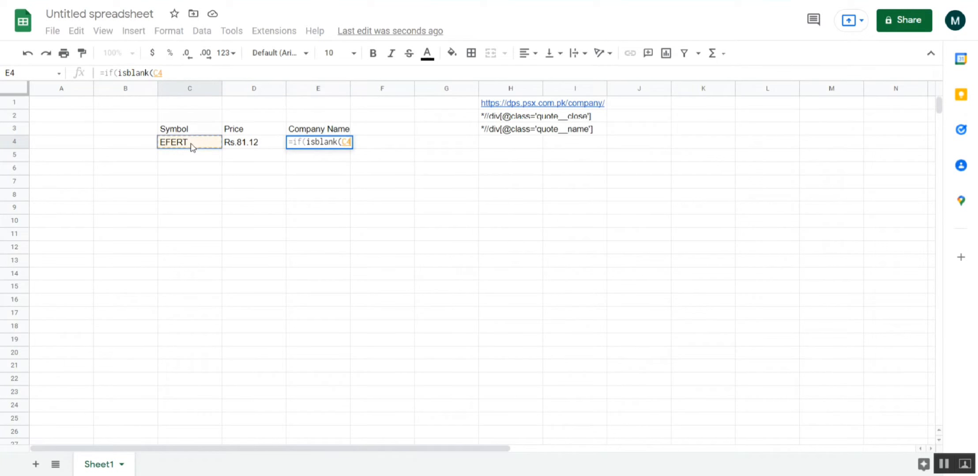
text(9)
key(BackSpace)
text())
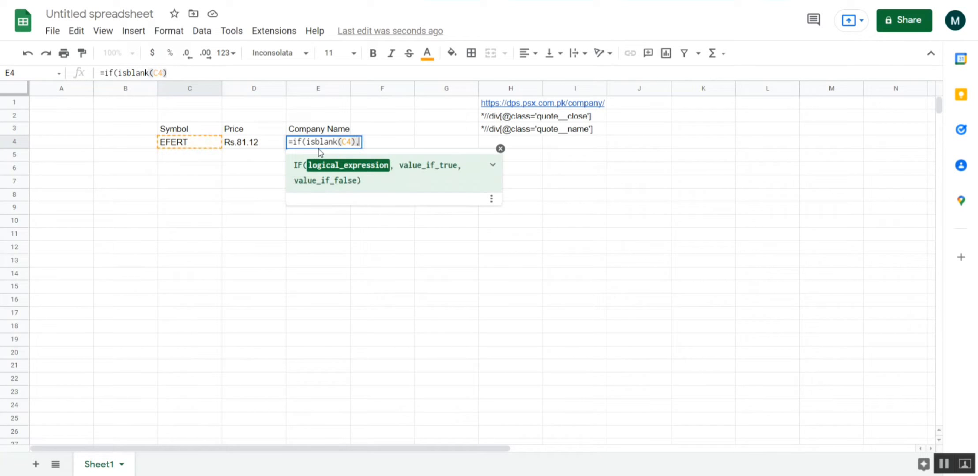
text(,"")
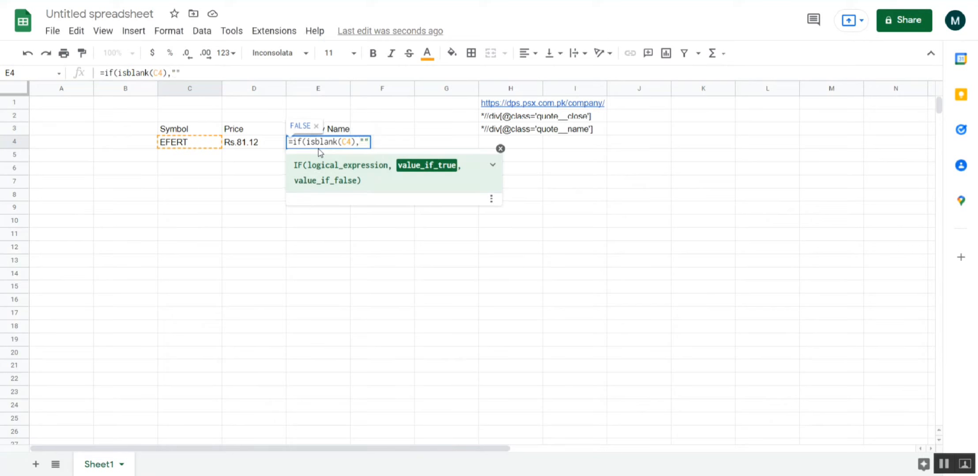
text(,)
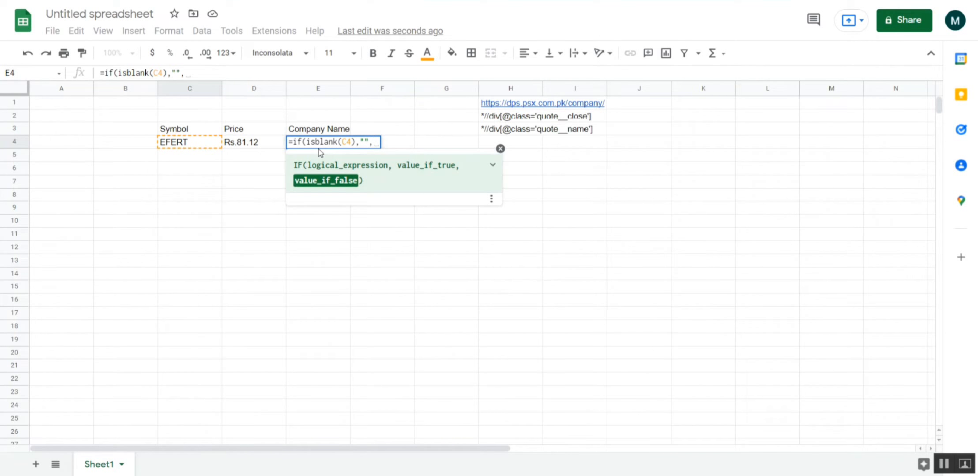
text(imp)
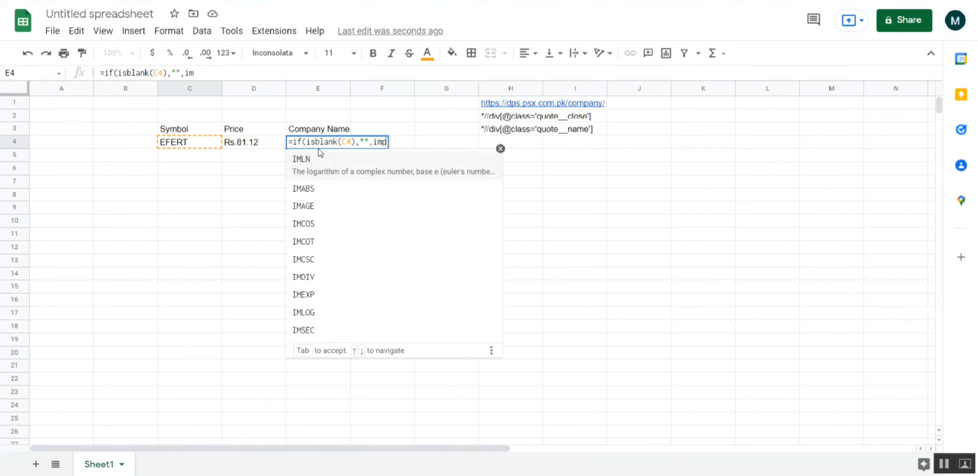
text(ort)
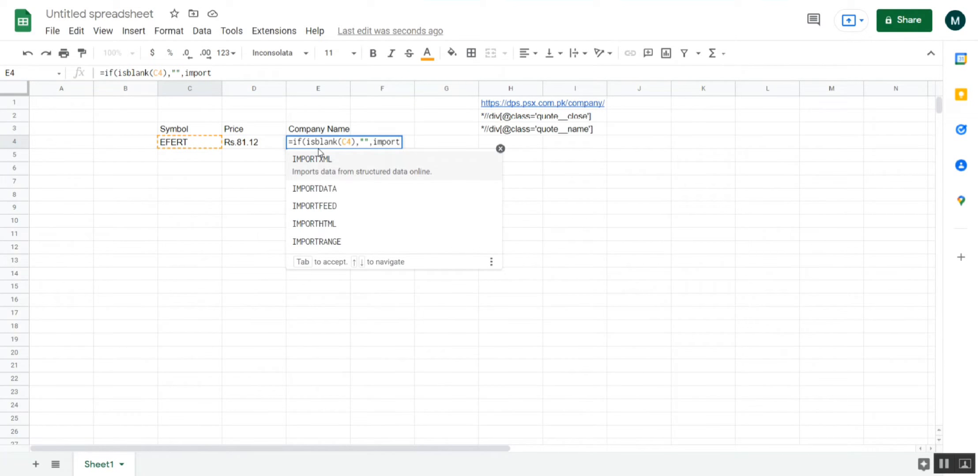
text(xml)
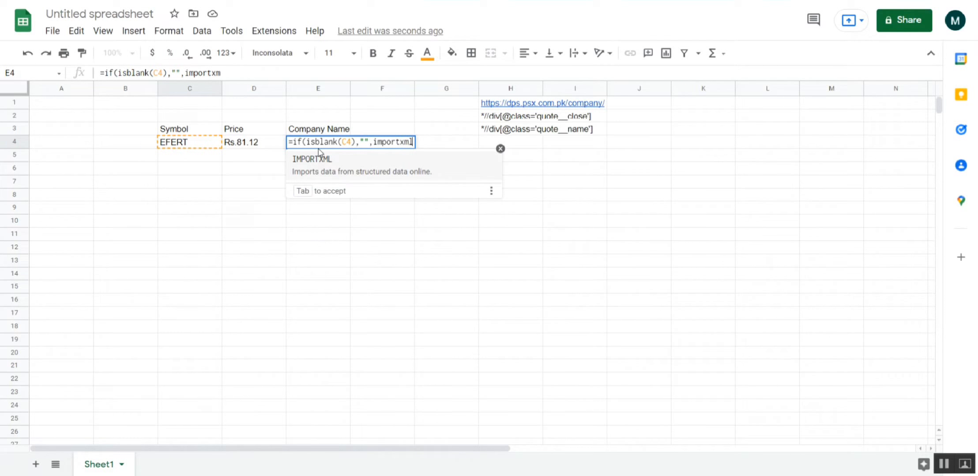
text(/)
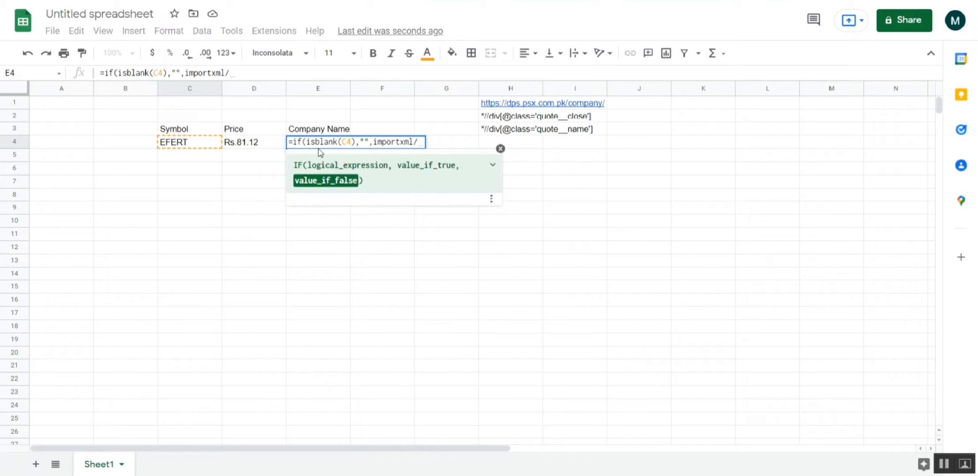
- Add an empty string "" as E4's value_if_true and start an IMPORTXML function as its value_if_false
key(BackSpace)
text(()
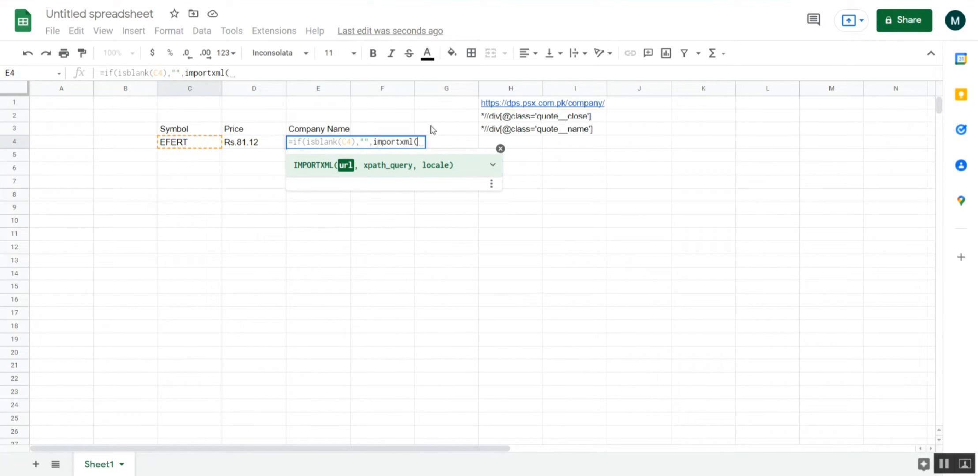
- Complete the IMPORTXML function in E4 with H1&C4 as the URL and H3 as the XPath query, and commit the formula
click(525, 107)
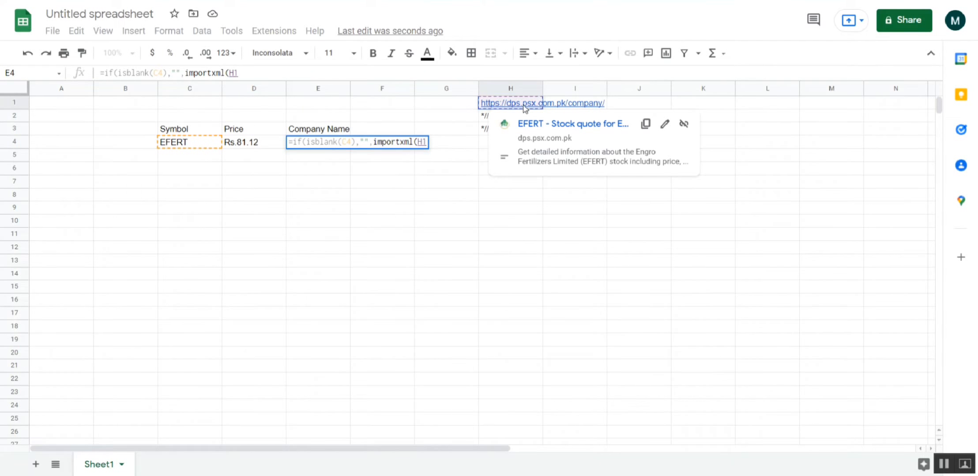
text(&)
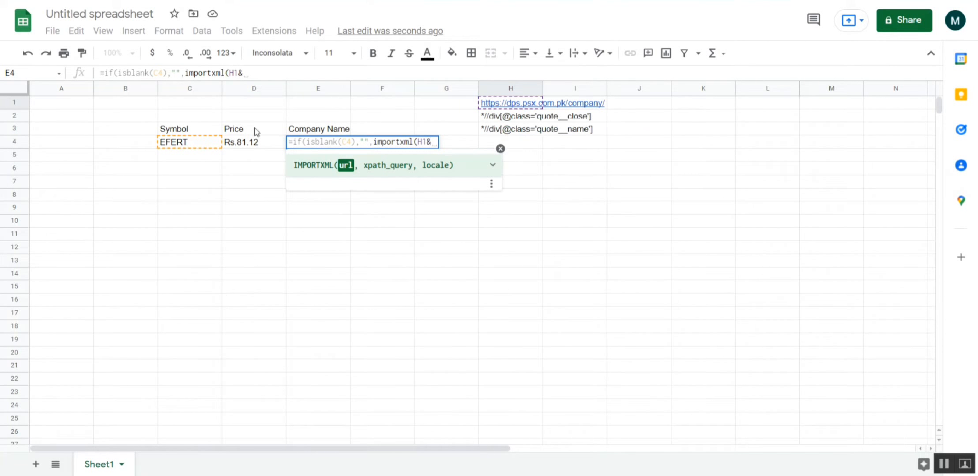
click(201, 146)
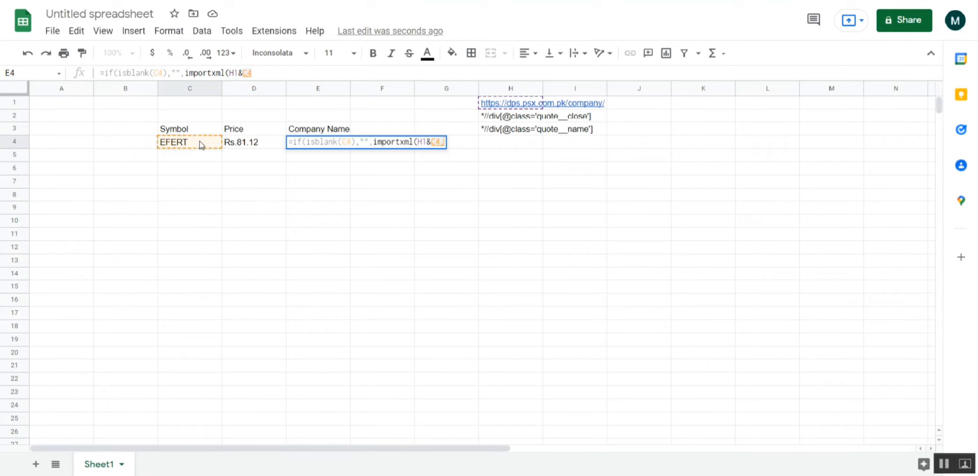
text(,)
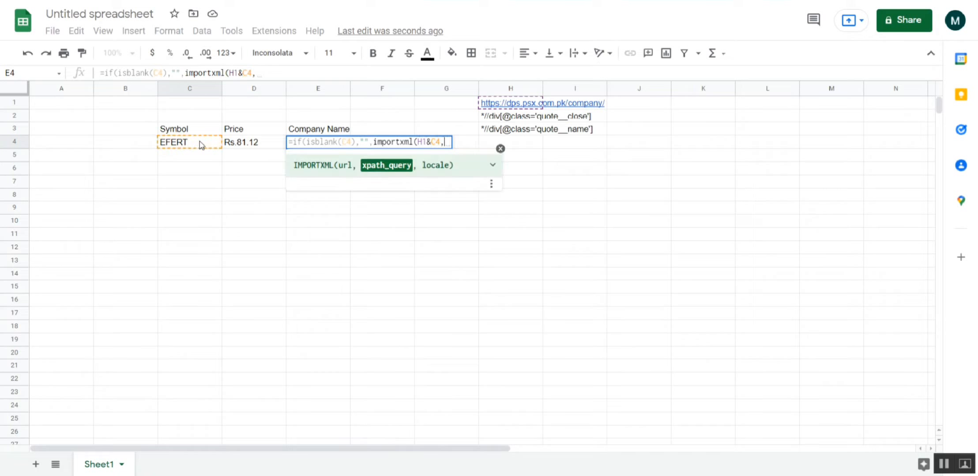
click(519, 134)
key(Return)
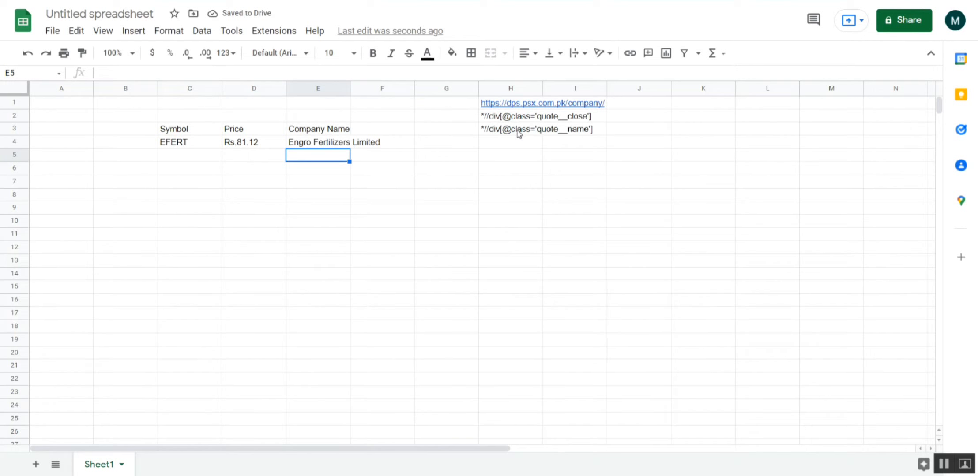
- Review the symbol in C4 and the formulas behind the Price and Company Name cells in row 4
key(Up)
key(Left)
key(Left)
key(Left)
key(Right)
key(Right)
key(Right)
key(Right)
key(Left)
key(Left)
key(Left)
key(Left)
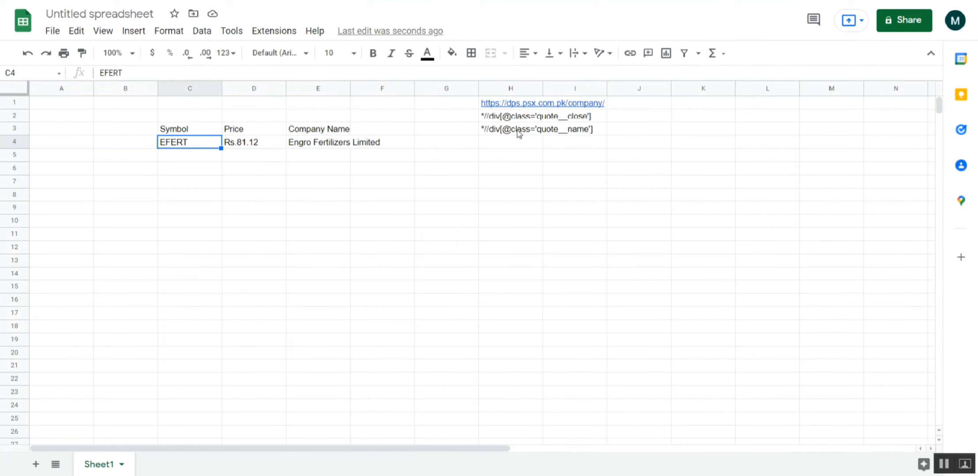
key(Right)
key(Right)
key(Left)
key(Right)
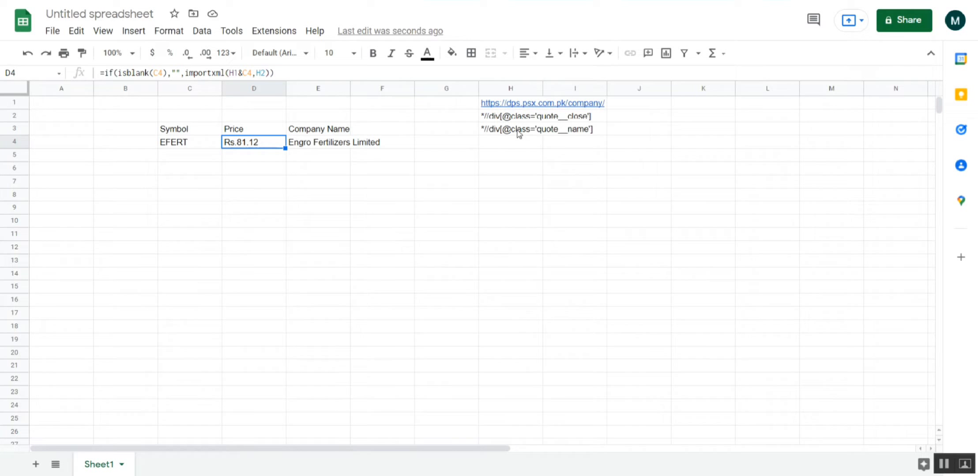
key(Right)
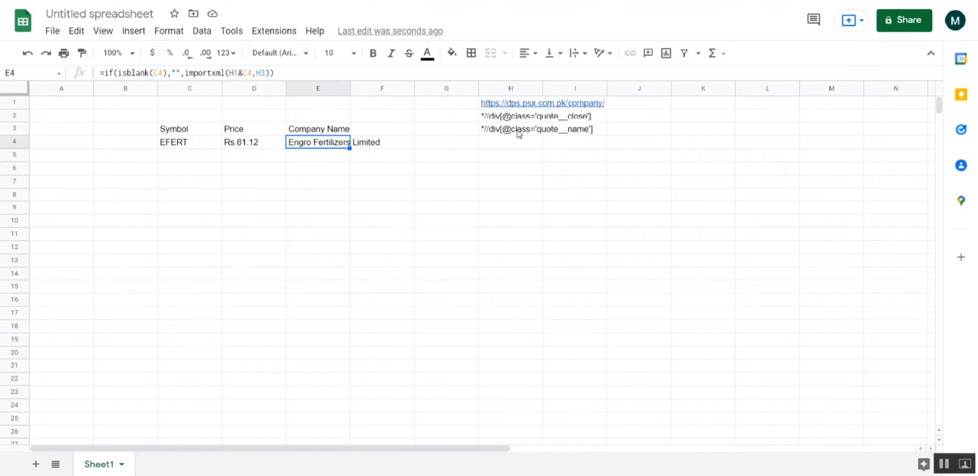
key(Left)
key(Left)
key(Left)
key(Right)
key(Right)
key(Right)
key(Left)
key(Left)
key(Left)
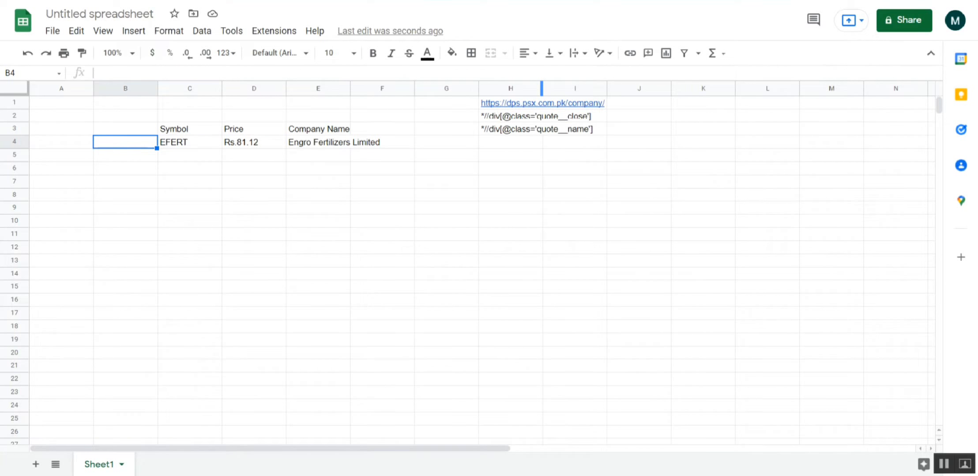
- Open the PSX Data Portal in a new browser tab and bring up the EFERT quote page for comparison with the sheet
key(ctrl+t)
text(s)
key(BackSpace)
key(BackSpace)
text(dp)
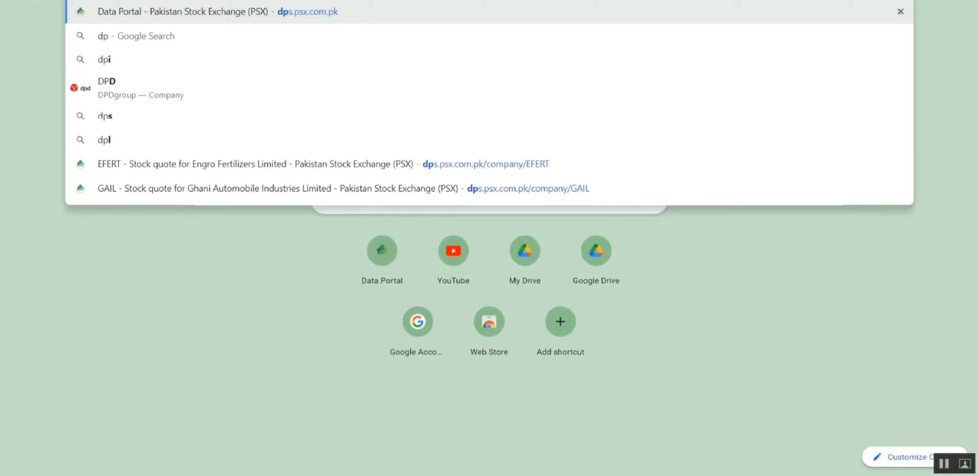
key(Return)
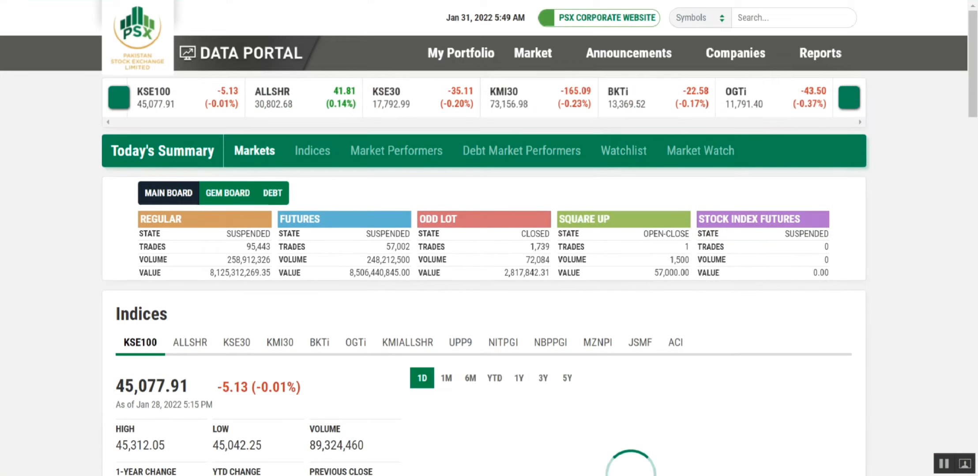
click(751, 16)
text(ef)
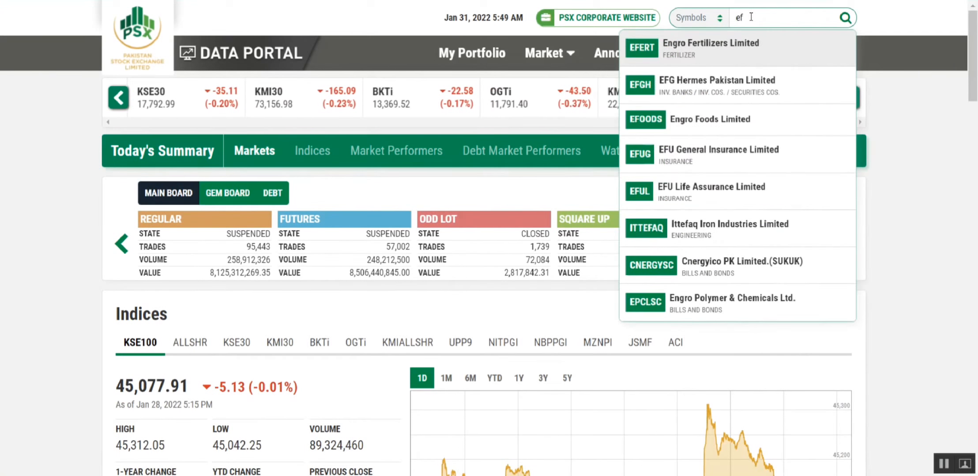
key(Return)
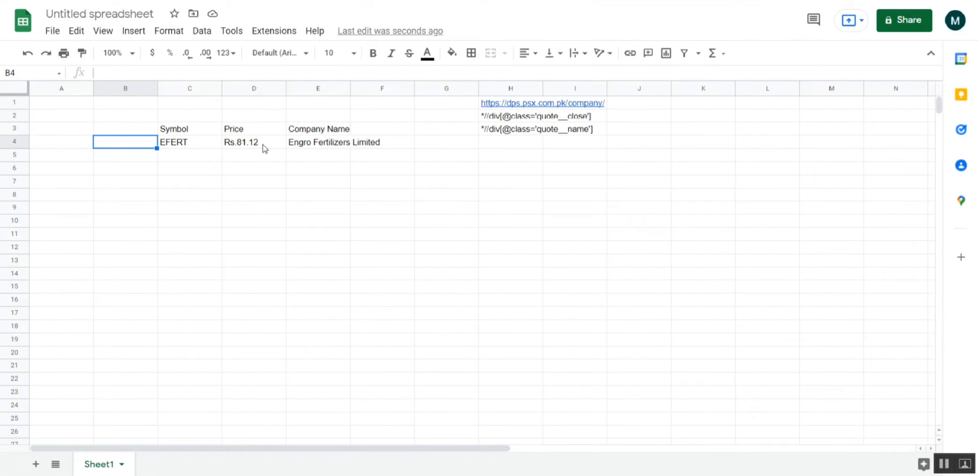
- Replace the symbol in C4 of the spreadsheet with PSO to test the formulas
click(191, 147)
text(PSO)
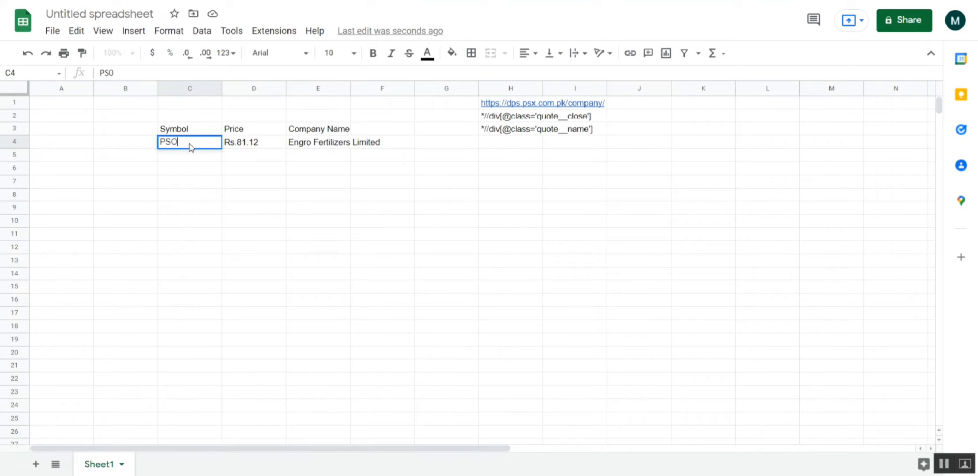
key(Return)
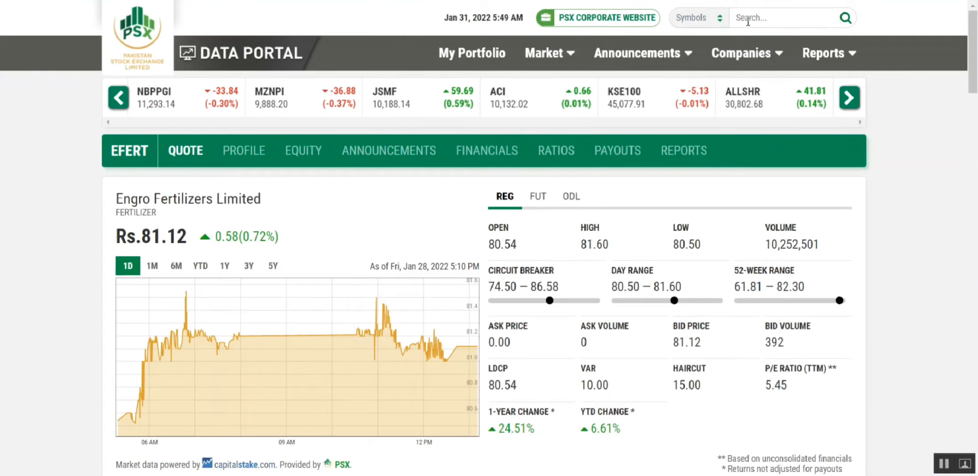
- Look up the Pakistan State Oil (PSO) quote on the PSX Data Portal and return to the spreadsheet to compare
text(pso)
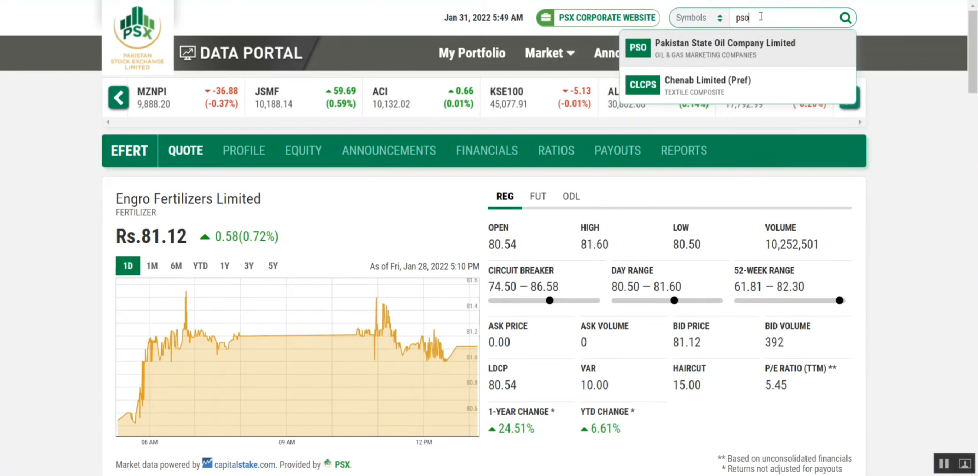
click(711, 50)
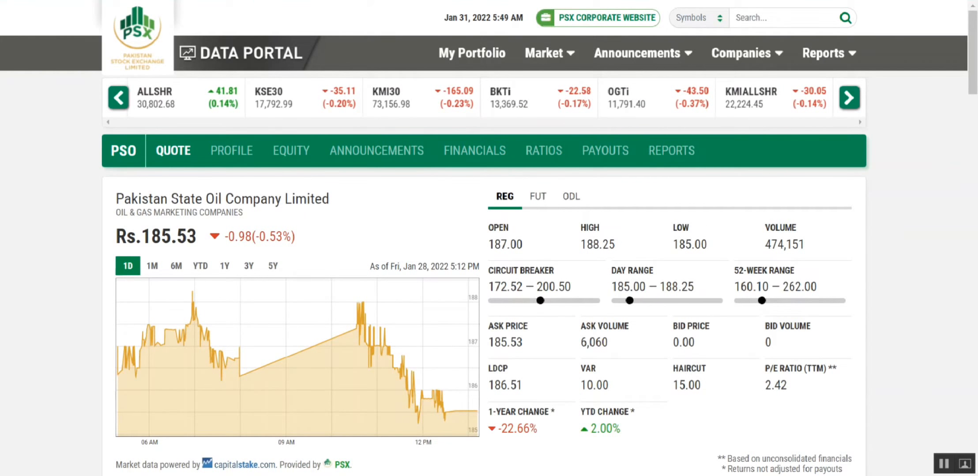
key(ctrl+Tab)
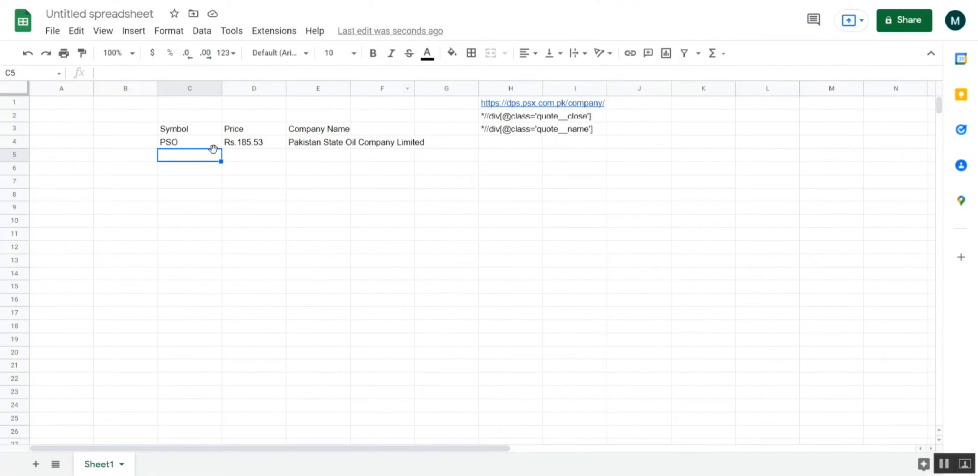
- Set the symbol in C4 back to EFERT and let the Price and Company Name cells reload
click(184, 146)
text(EF)
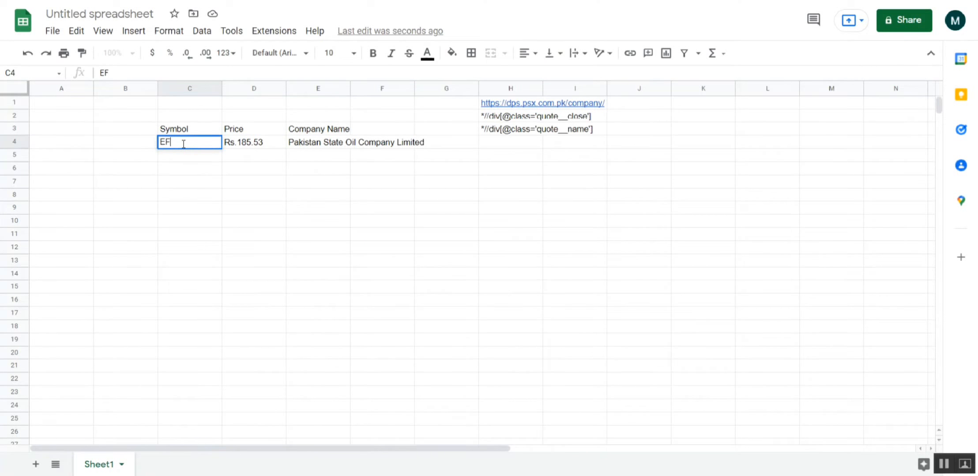
text(ERT)
key(Return)
click(184, 148)
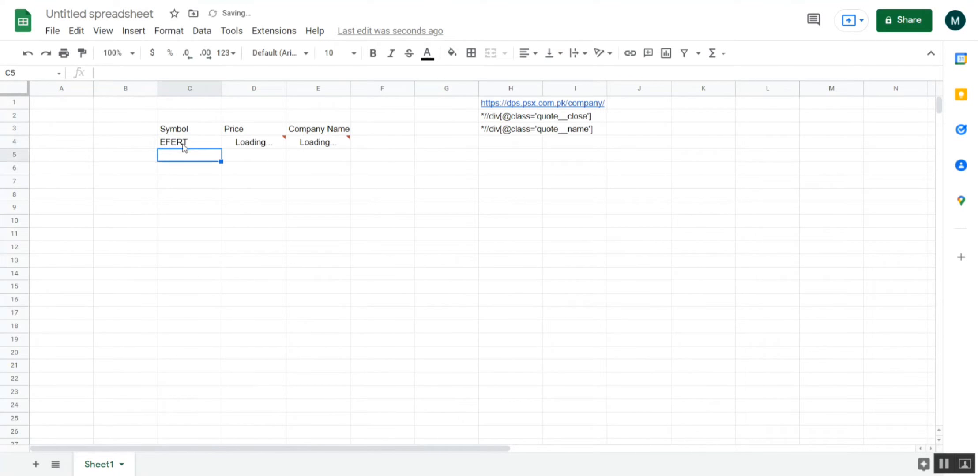
key(Right)
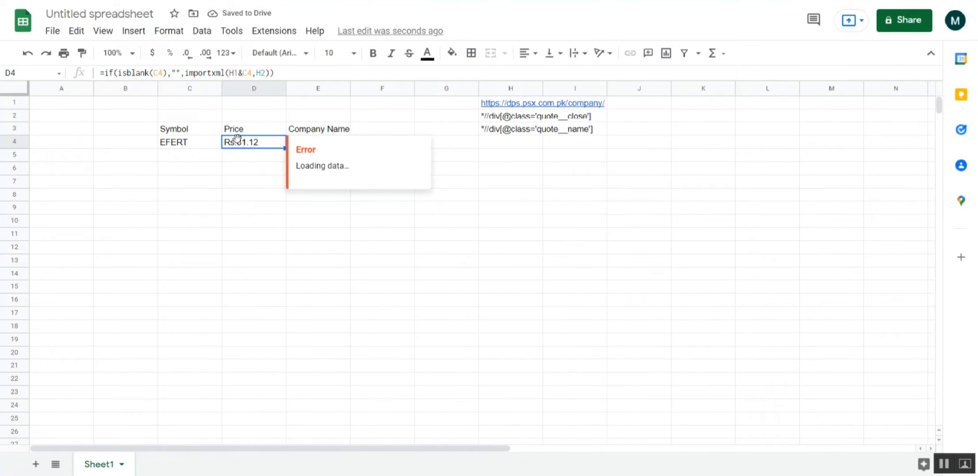
click(252, 158)
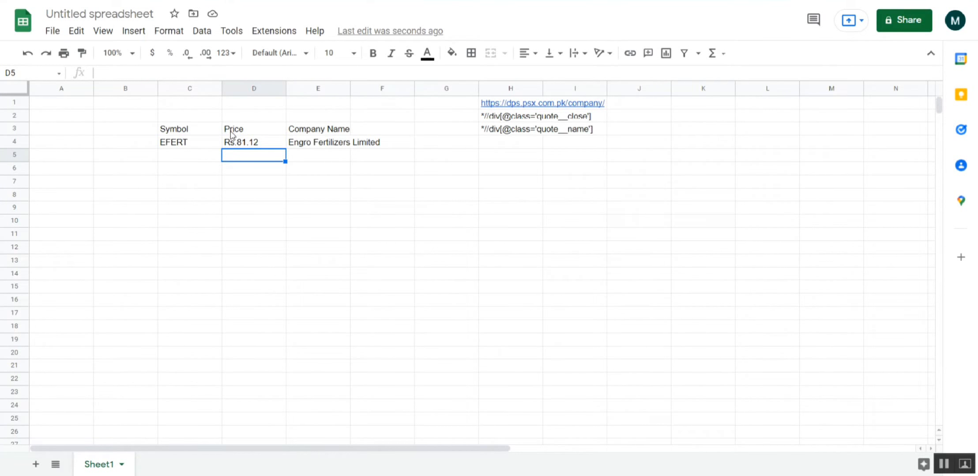
- Edit the Price formula in D4 so the base URL reference is absolute, $H$1
click(235, 145)
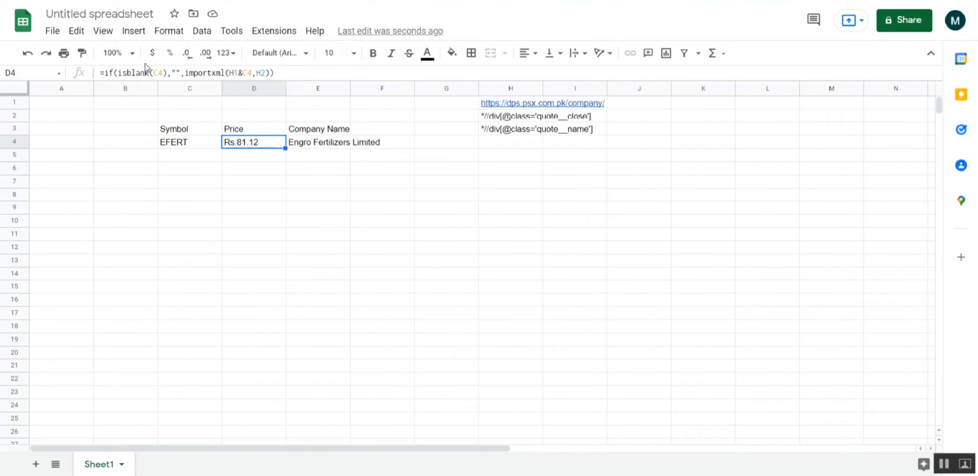
click(227, 73)
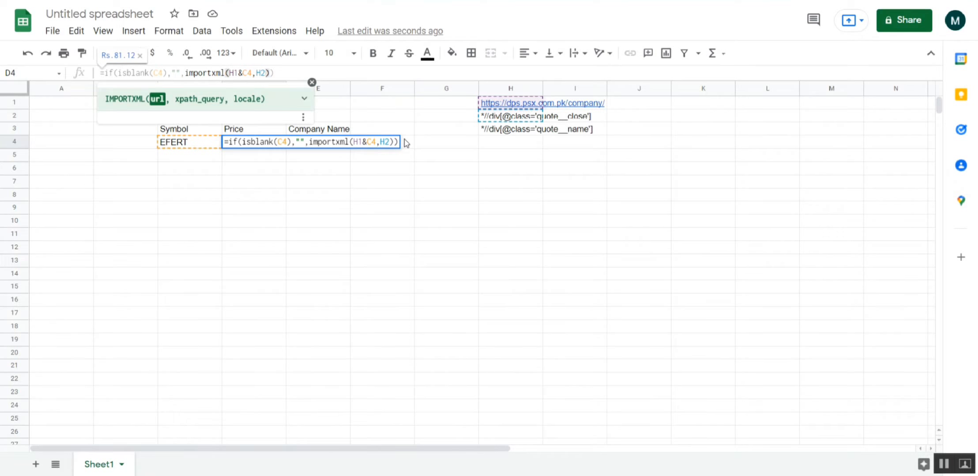
text($H)
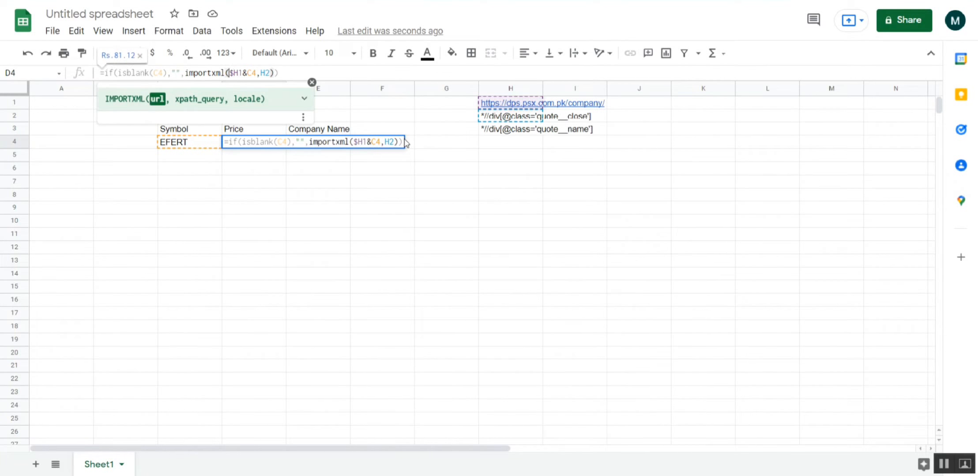
text($)
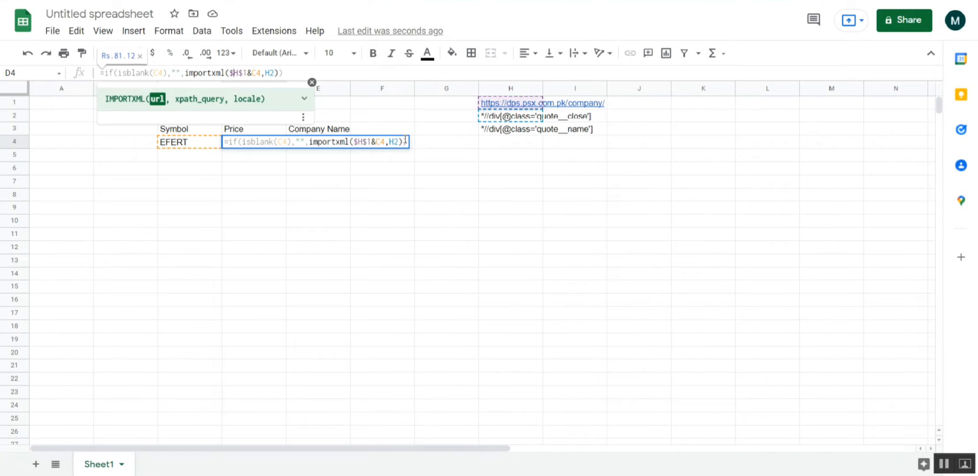
- Make the XPath reference in D4's formula absolute as $H$2, keeping C4 relative, and commit the formula
key(Right)
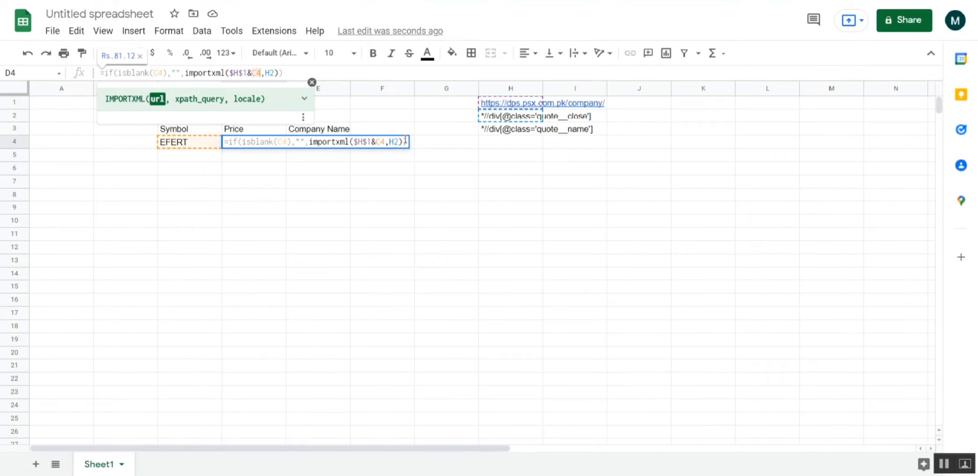
key(Right)
key(Right)
key(Right)
key(Right)
text($)
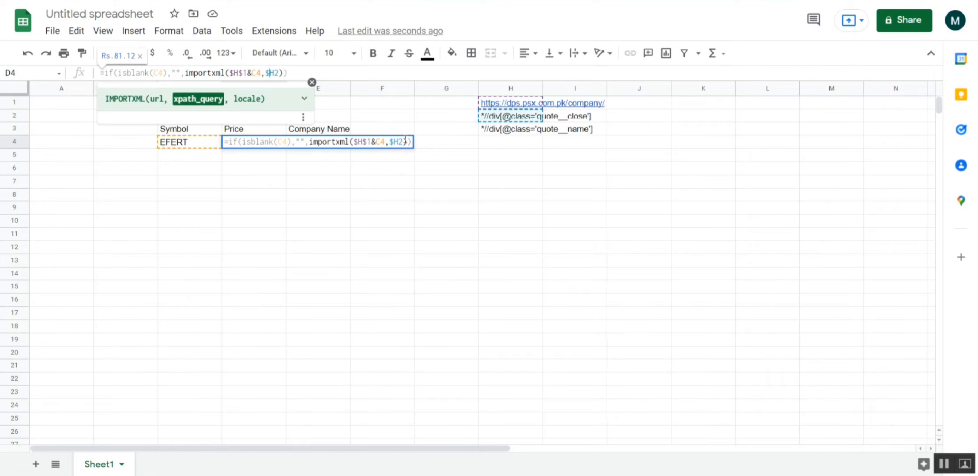
key(Right)
text($)
key(Return)
key(Up)
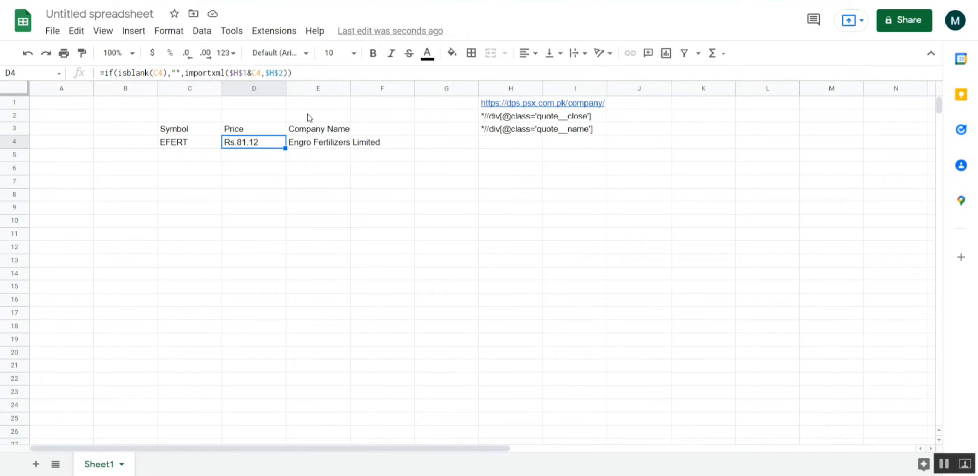
- Edit the Company Name formula in E4 so the base URL reference is absolute, $H$1
click(309, 147)
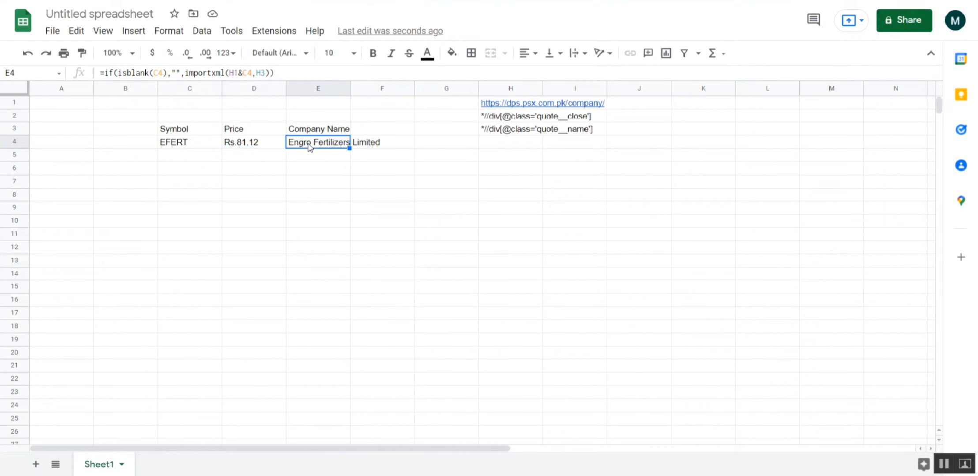
click(230, 72)
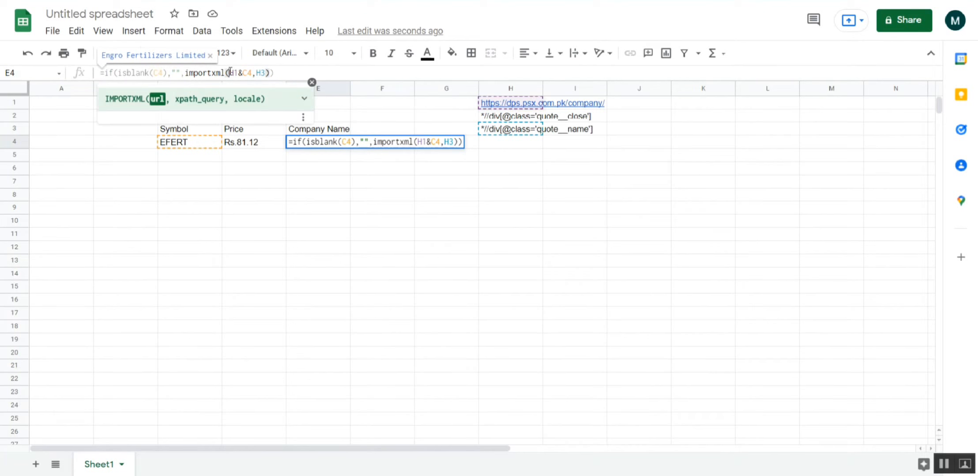
text($)
key(Right)
text($)
- Make the XPath reference in E4's formula absolute as $H$3, keeping C4 relative, and commit the formula
key(Right)
key(Right)
key(Right)
key(Right)
key(Right)
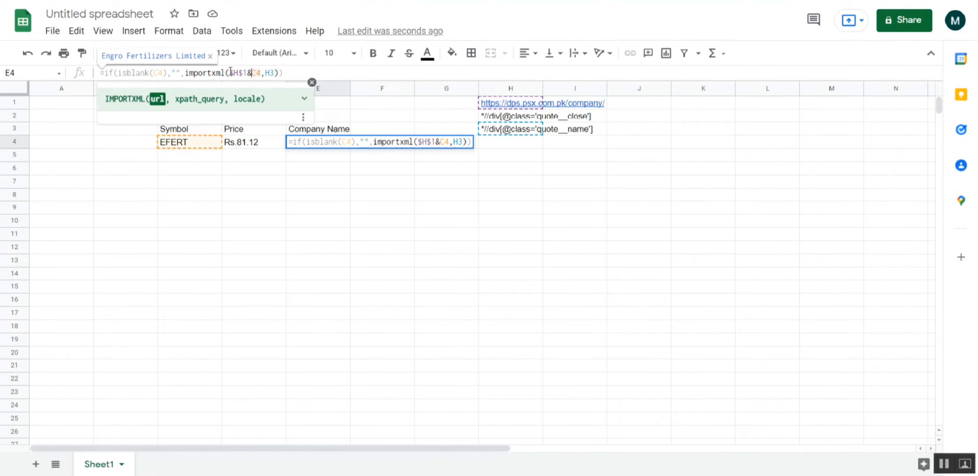
key(F4)
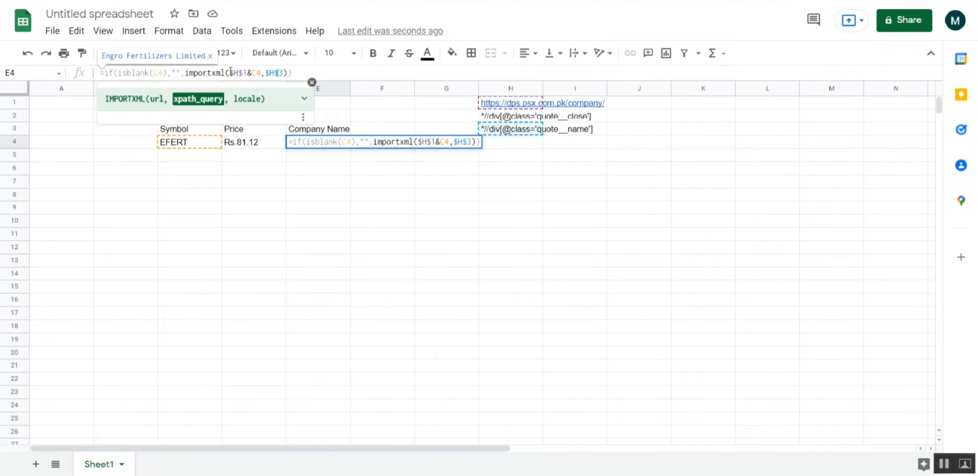
key(Left)
key(Left)
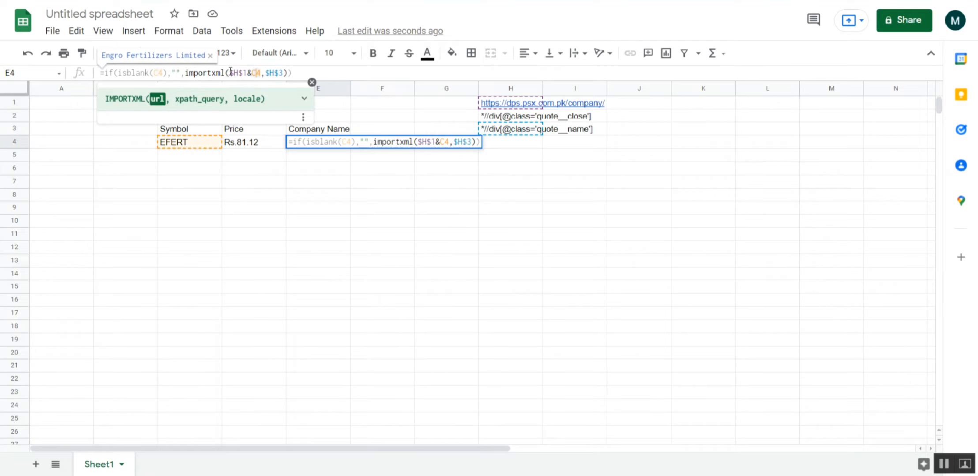
key(Right)
key(Right)
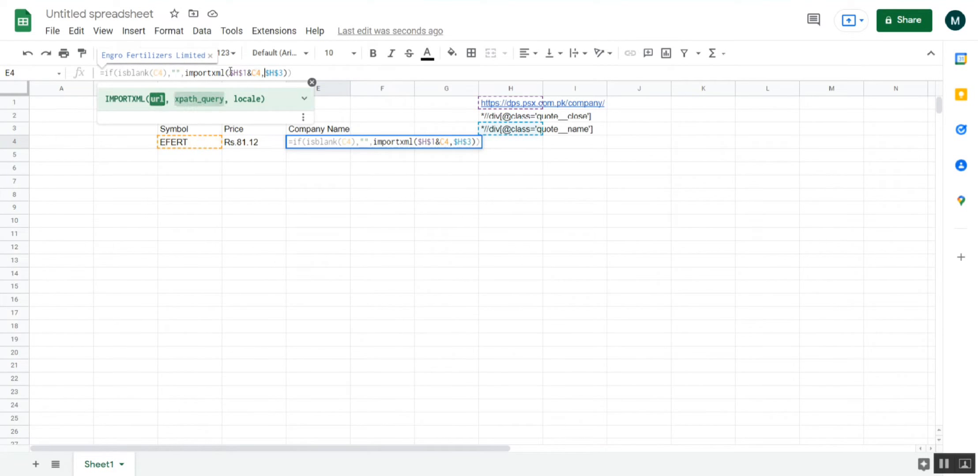
key(Return)
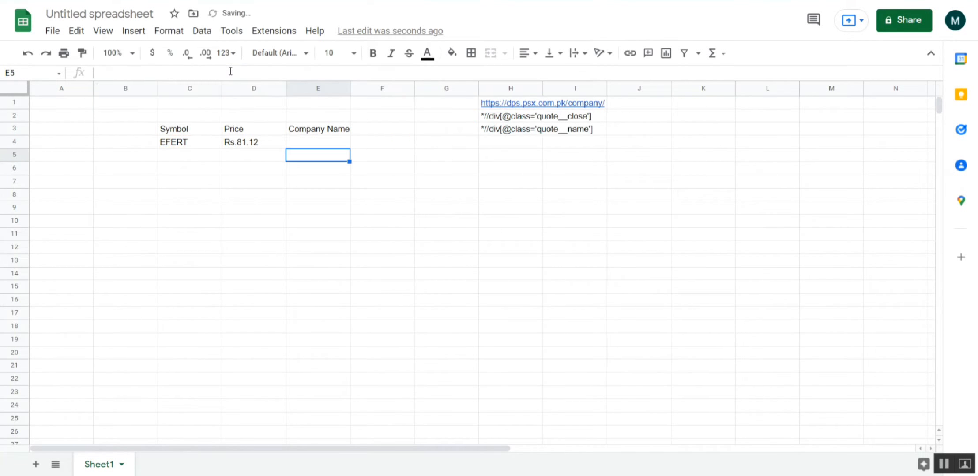
- Enter the symbols OGDC, PSO and PMI in cells C5 to C7 of the Symbol column
click(206, 160)
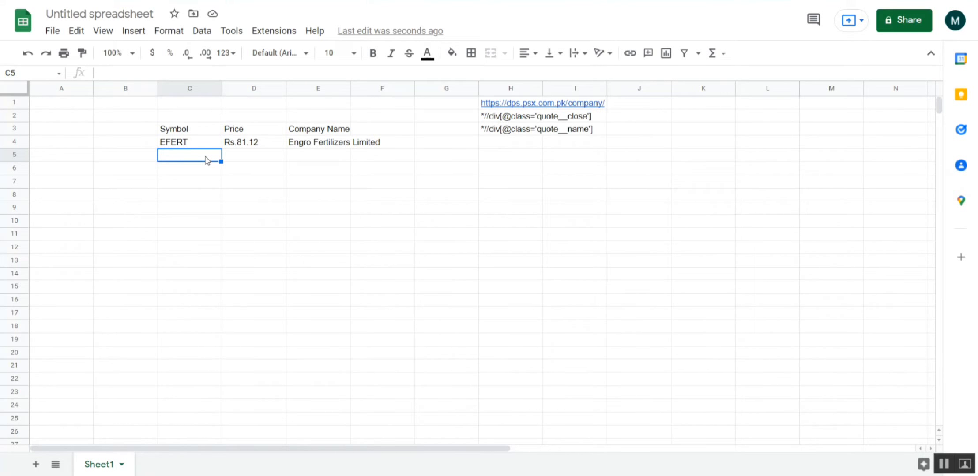
text(OGDC)
key(Return)
text(PSO)
key(Return)
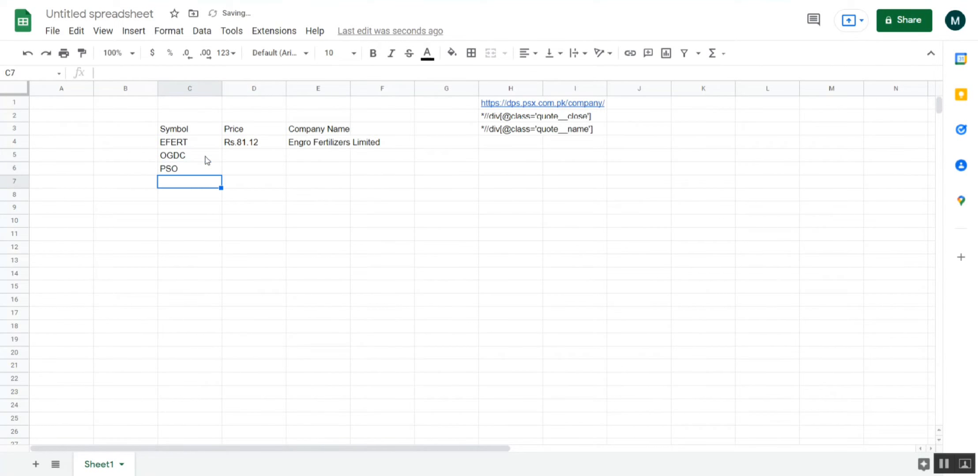
text(PMI)
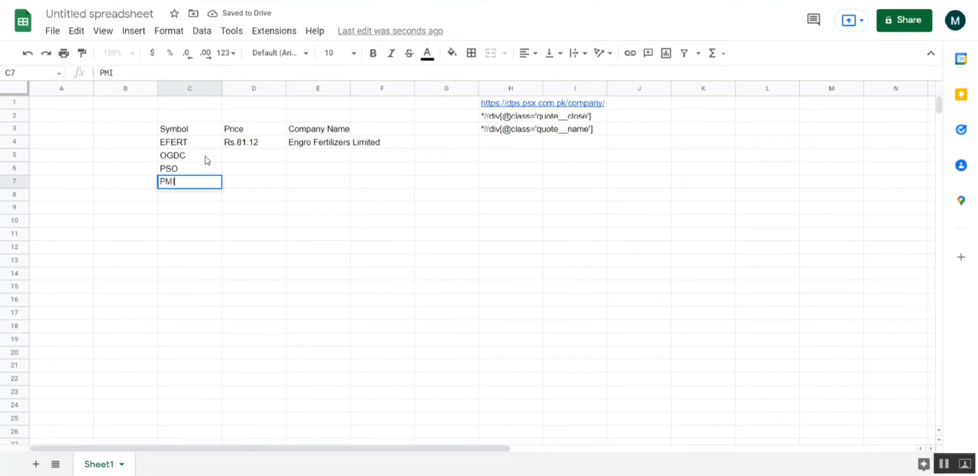
key(Return)
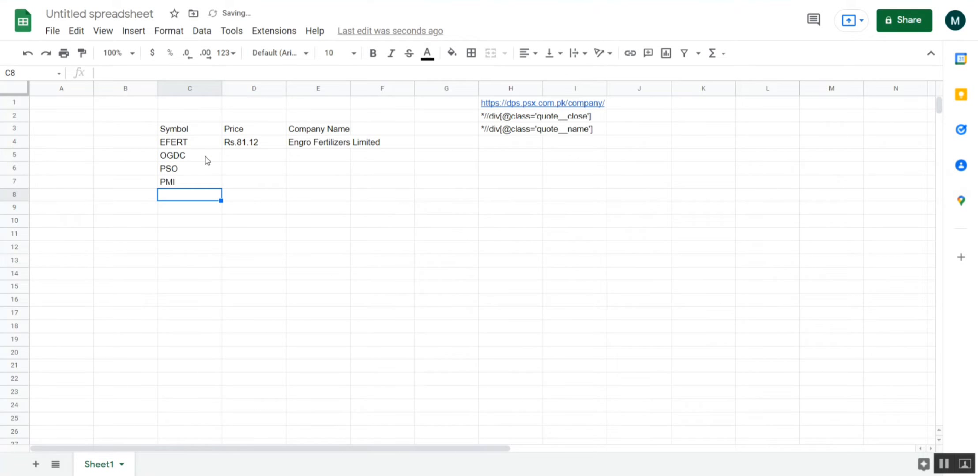
- Enter the symbols TRG, ASC and WAVES in cells C8 to C10 of the Symbol column
text(TR)
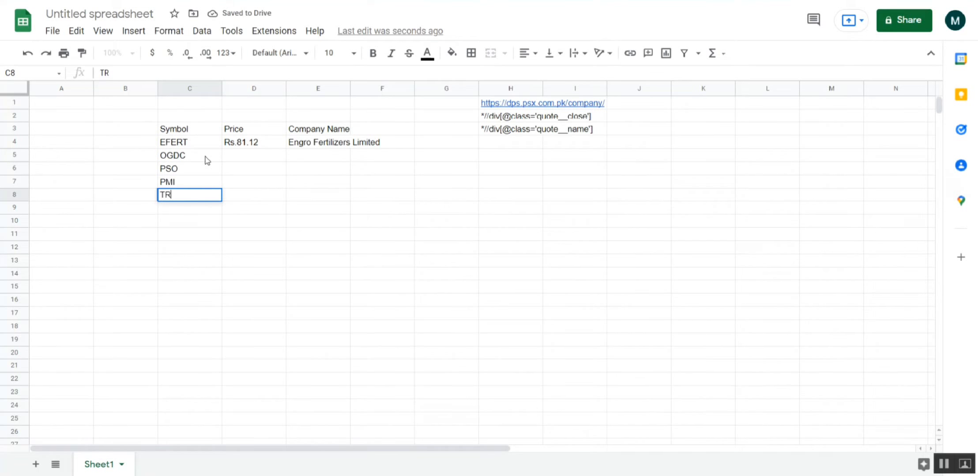
text(G)
key(Return)
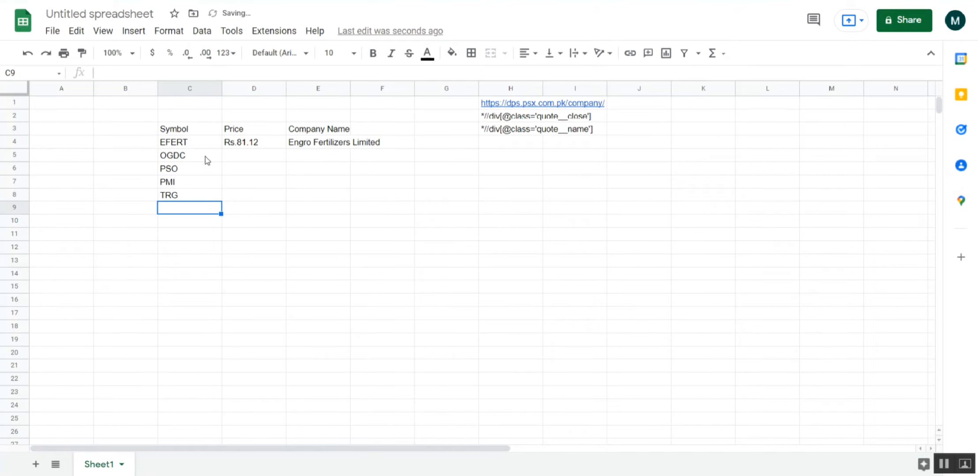
text(ASC)
key(Return)
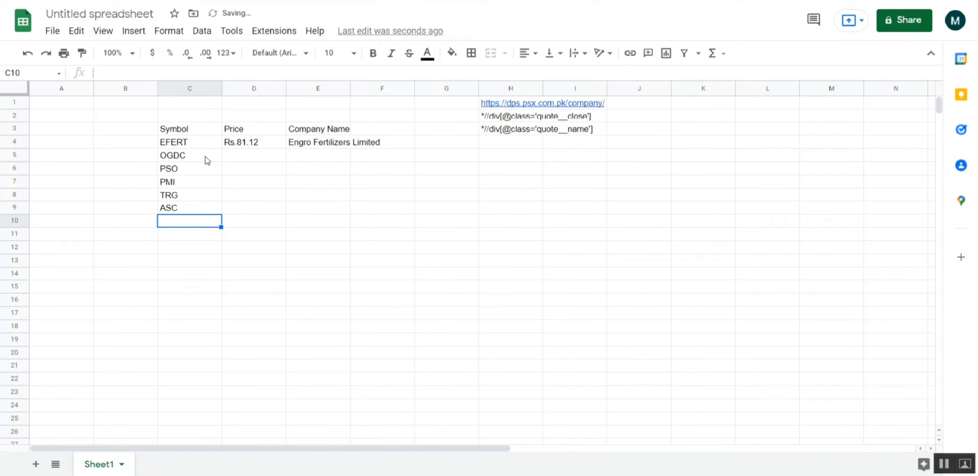
text(WA)
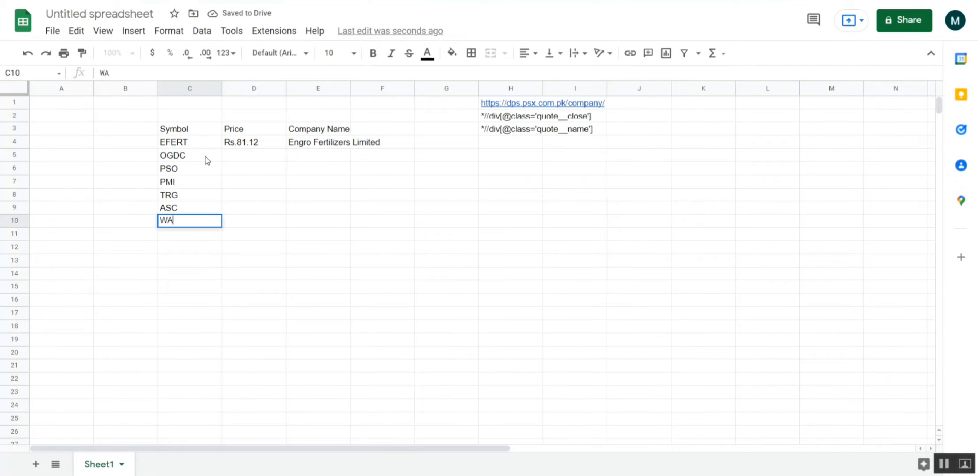
text(VES)
key(Return)
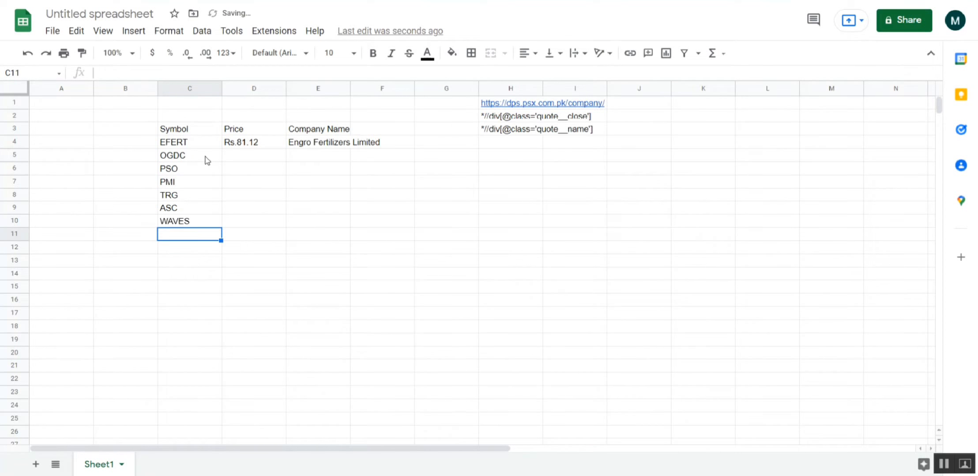
- Add the symbols SCL, GGL and WTL in cells C11 to C13 below WAVES
text(SCL)
key(Return)
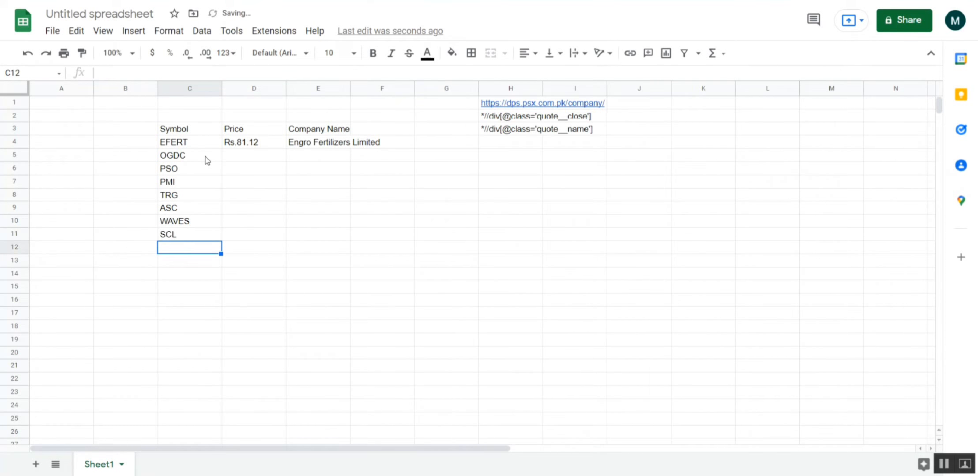
text(GGL)
key(Return)
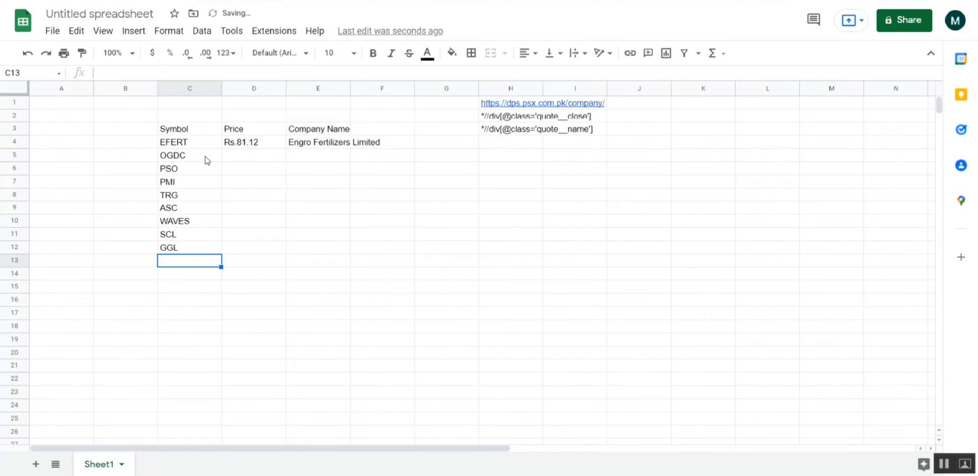
text(W)
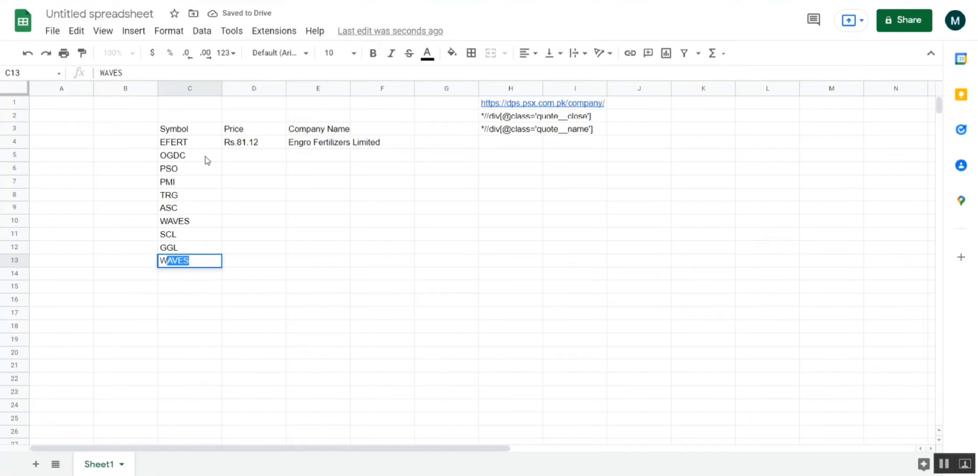
text(TL)
key(Return)
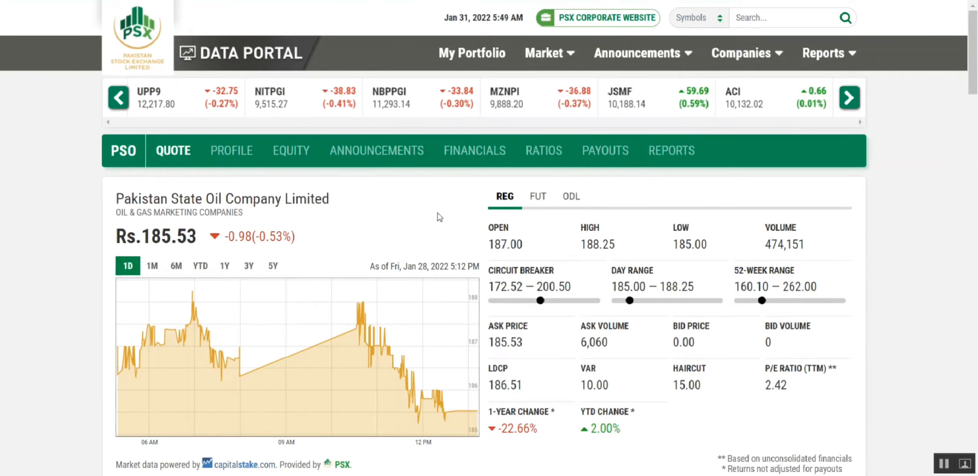
- Glance over the PSO page on the PSX Data Portal and enter the symbol PPL in cell C14 of the sheet
scroll(437, 214, down, 10)
scroll(438, 214, up, 1)
scroll(438, 213, down, 7)
scroll(438, 213, up, 15)
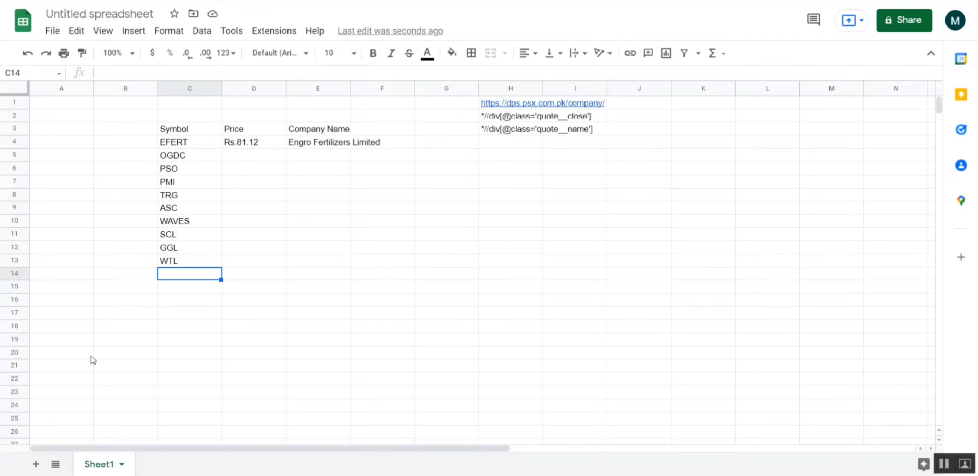
text(PPL)
key(Return)
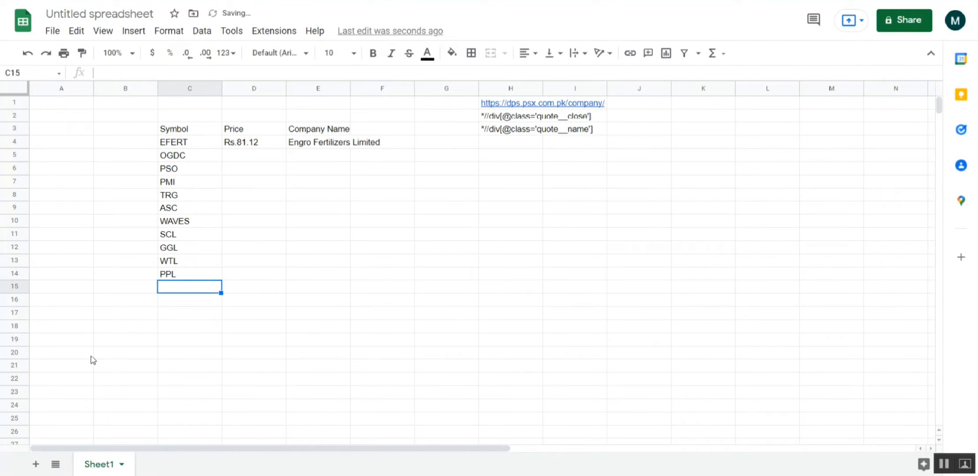
- Fill the Price and Company Name formulas from D4:E4 down to row 14 for all listed symbols
click(243, 151)
drag(242, 152, 326, 151)
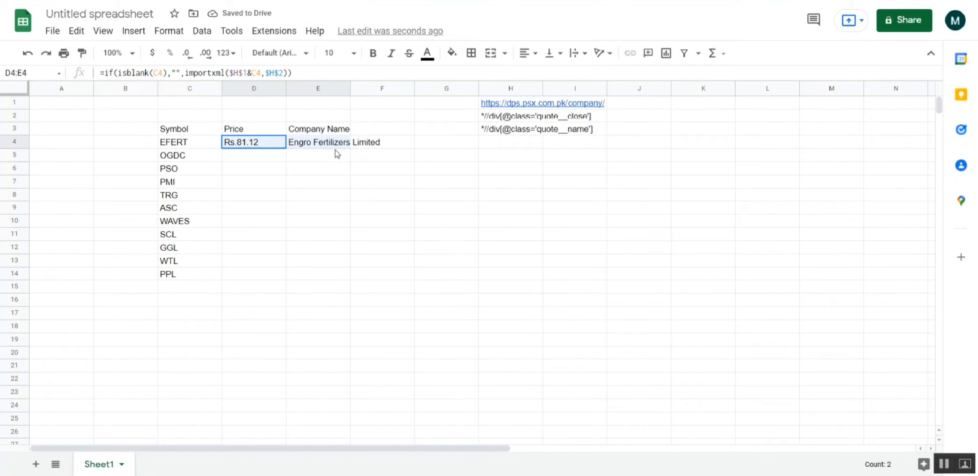
drag(258, 148, 312, 146)
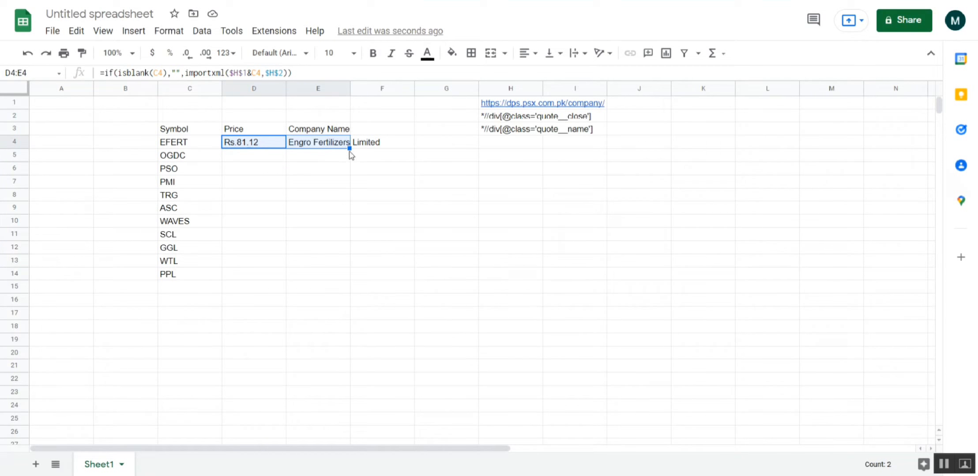
drag(350, 150, 340, 279)
click(316, 341)
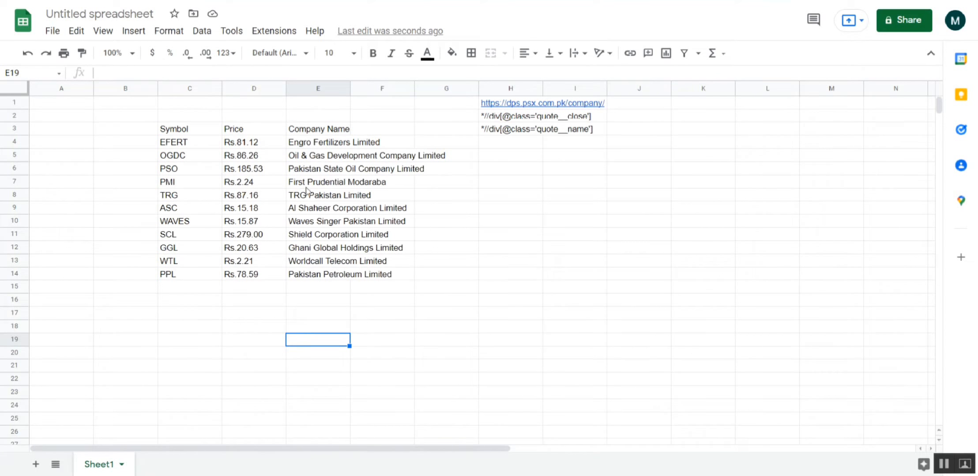
- Examine the filled symbols, prices and company names in several rows, including WTL, SCL, TRG, WAVES and PPL
click(177, 265)
click(327, 263)
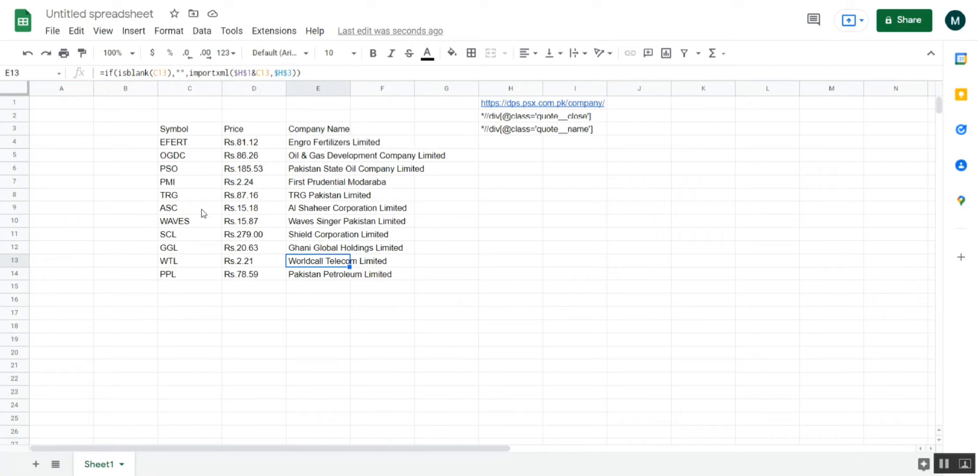
click(192, 236)
click(299, 238)
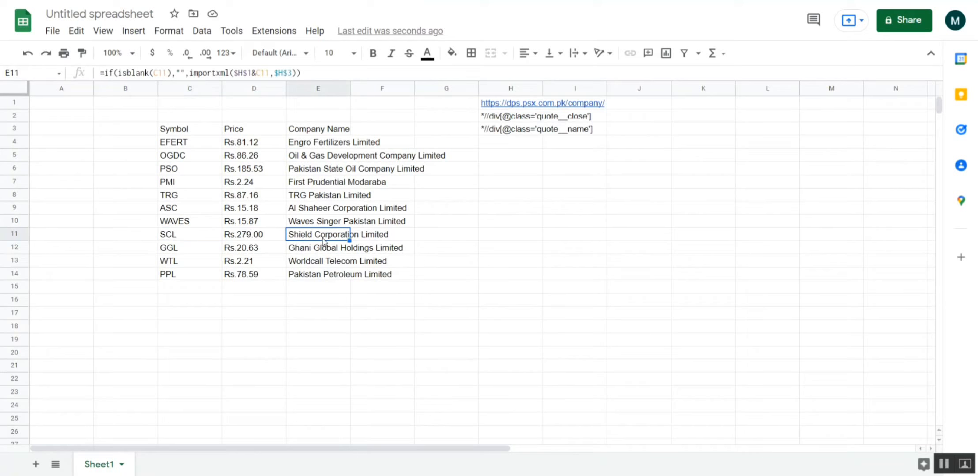
click(271, 238)
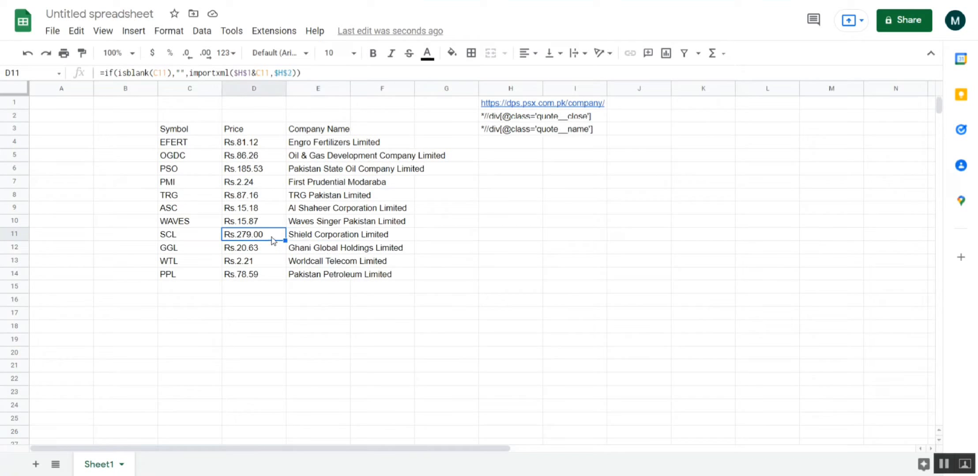
click(251, 201)
click(255, 227)
click(245, 277)
- Look up scl on the PSX Data Portal, compare Shield Corporation Limited's price with cell D11, and return to the sheet
click(244, 237)
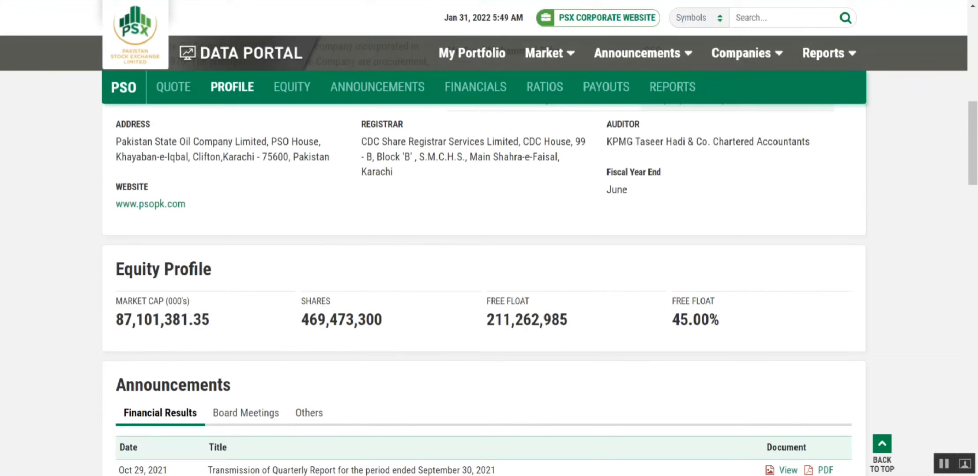
click(783, 15)
text(scl)
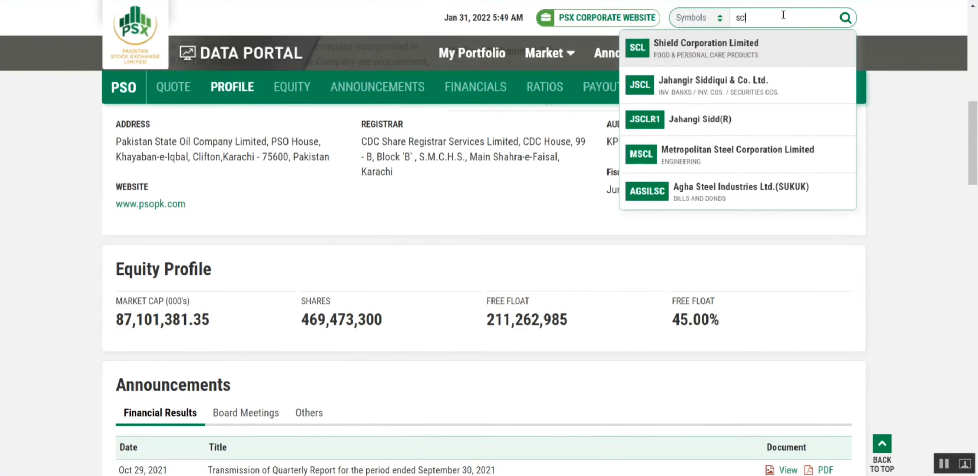
click(752, 45)
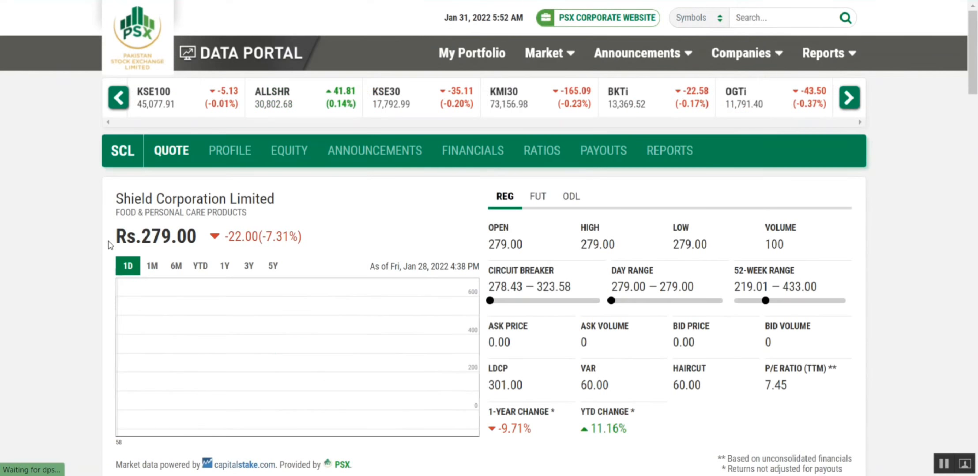
key(ctrl+Tab)
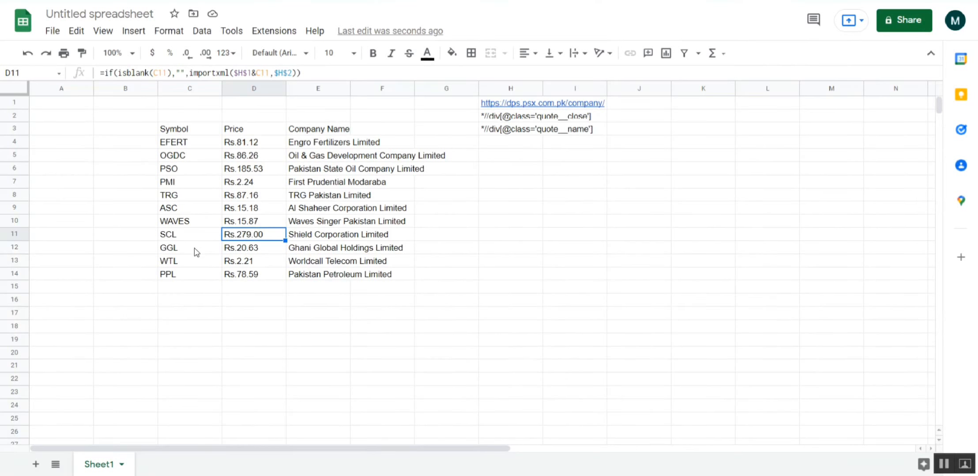
- Fit the width of column E to the company names
click(526, 261)
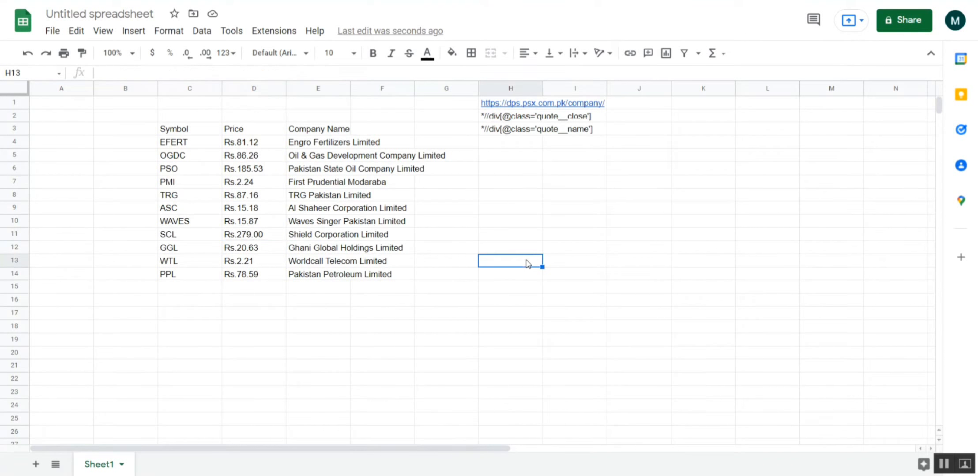
drag(170, 128, 323, 274)
click(355, 195)
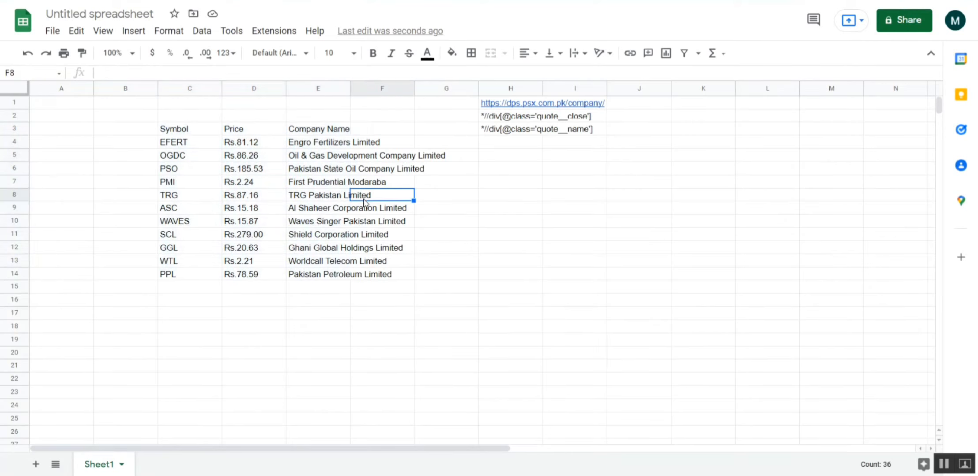
double_click(349, 85)
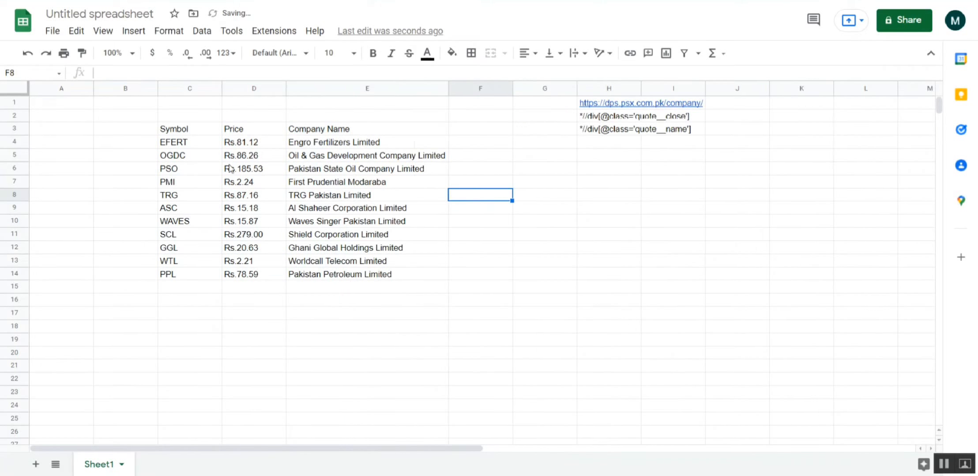
- Apply an outer border around the header row C3:E3
click(206, 133)
drag(208, 138, 376, 137)
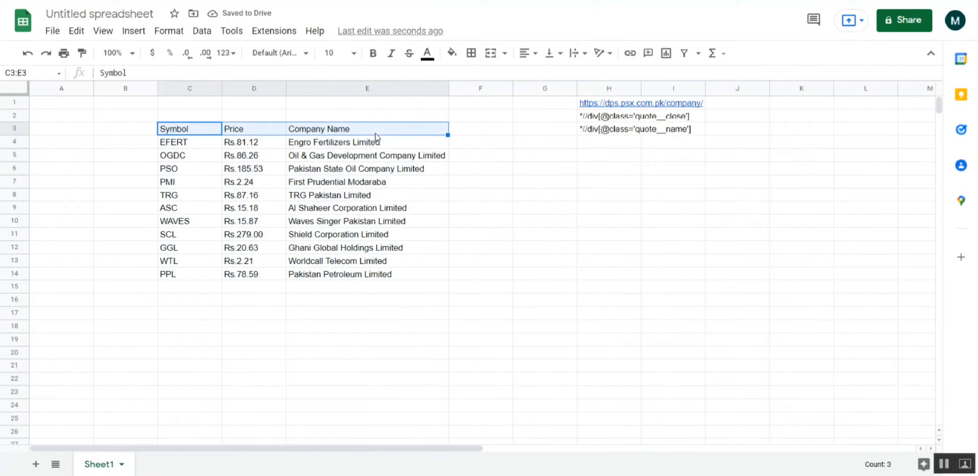
click(471, 53)
click(543, 78)
click(408, 225)
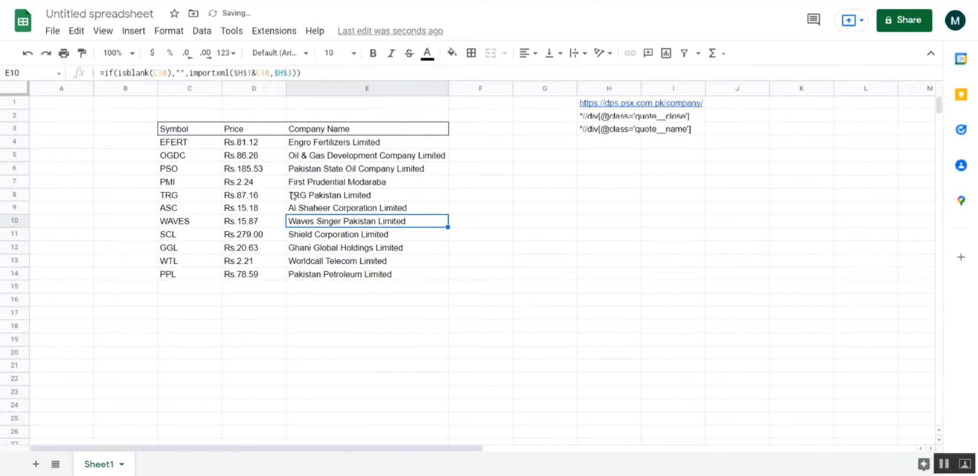
- Apply an outer border around the whole stock table, C3:E14
drag(202, 128, 393, 273)
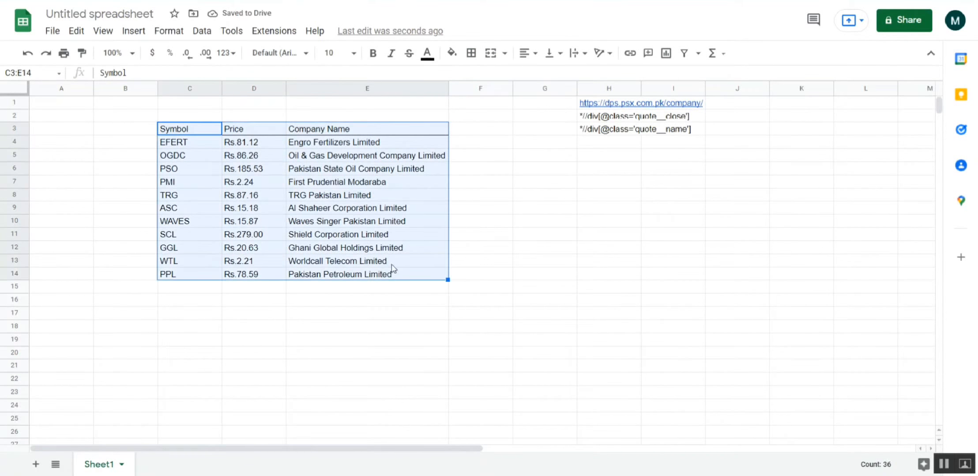
click(471, 53)
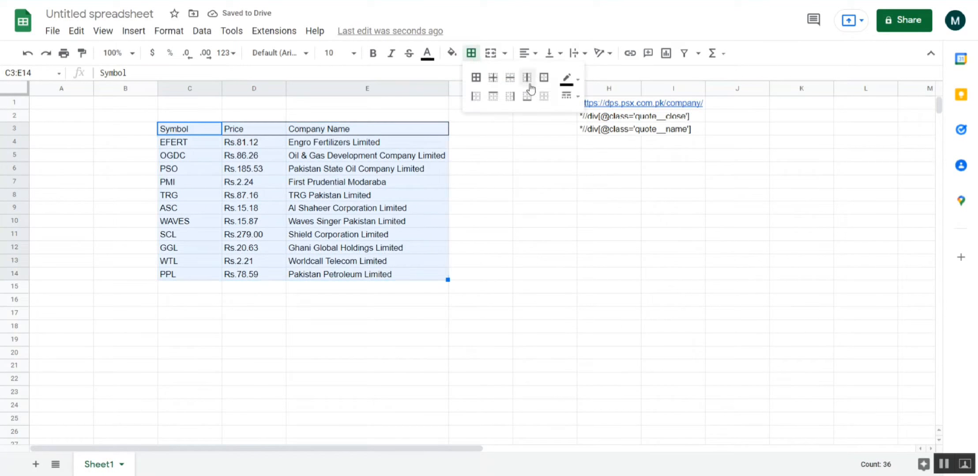
click(544, 77)
click(494, 263)
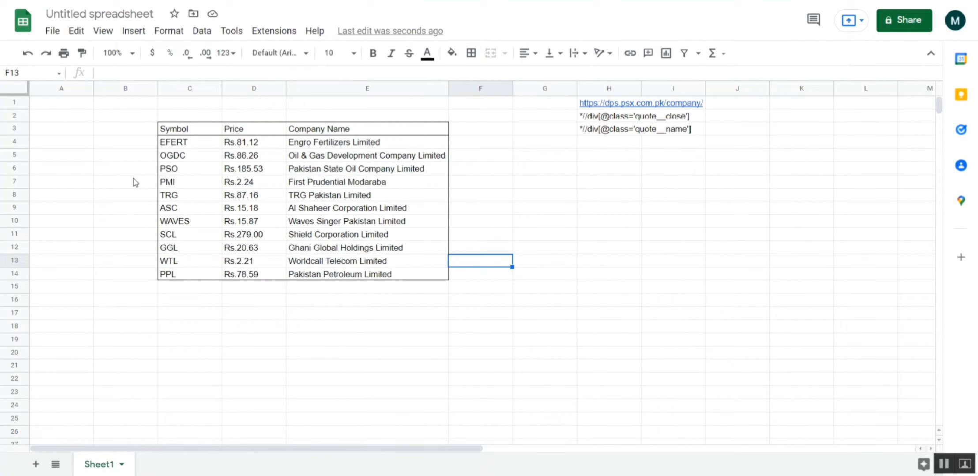
click(131, 147)
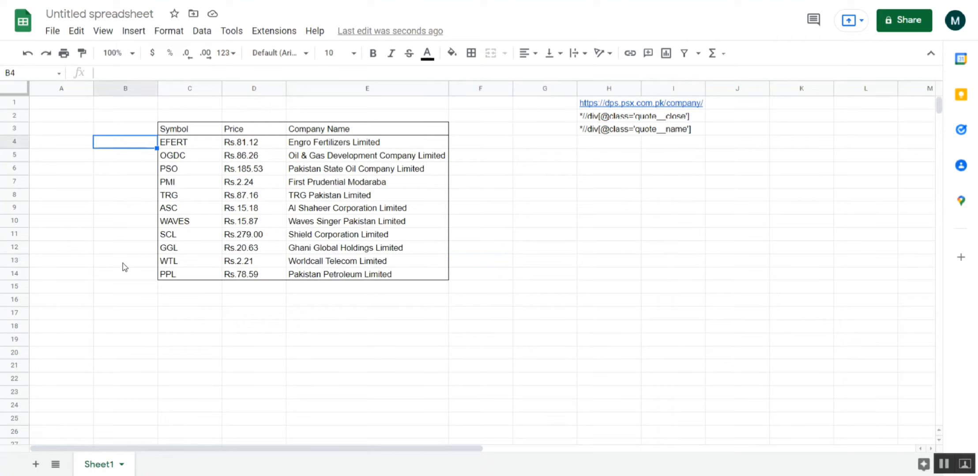
click(125, 276)
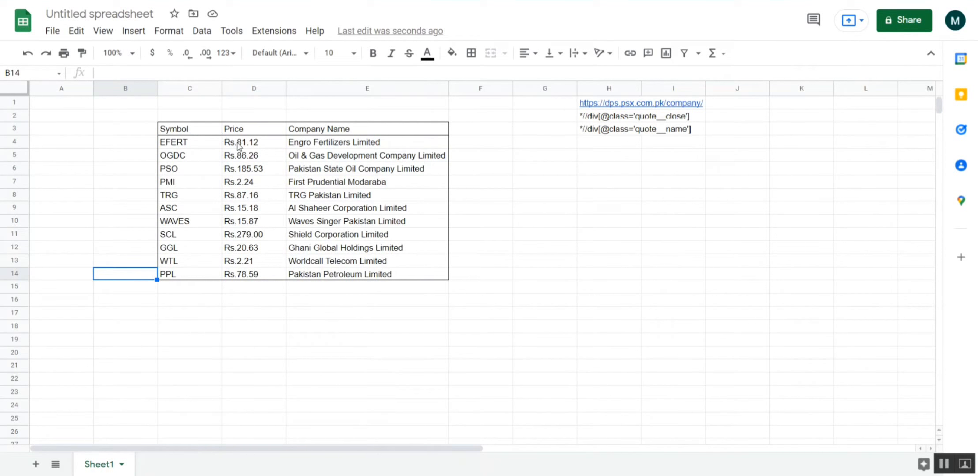
drag(233, 139, 347, 224)
click(347, 225)
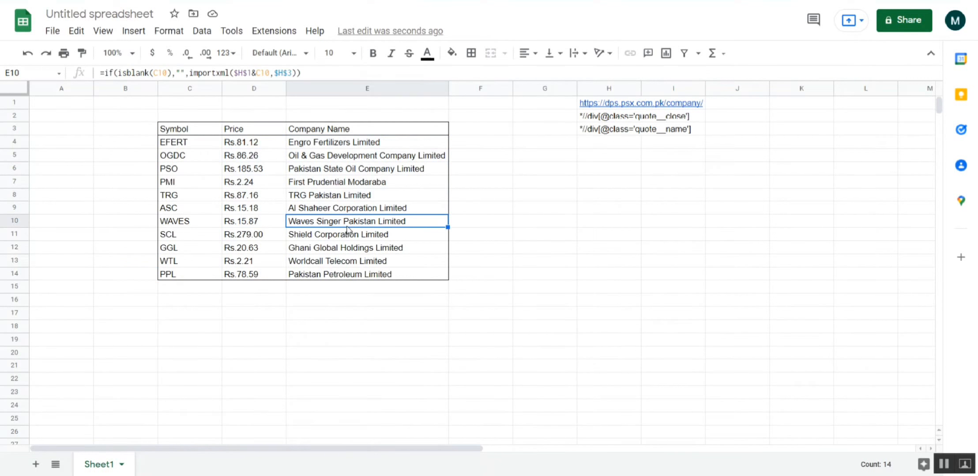
- Enter the contact e-mail address in cell H4, below the company-name XPath
click(596, 145)
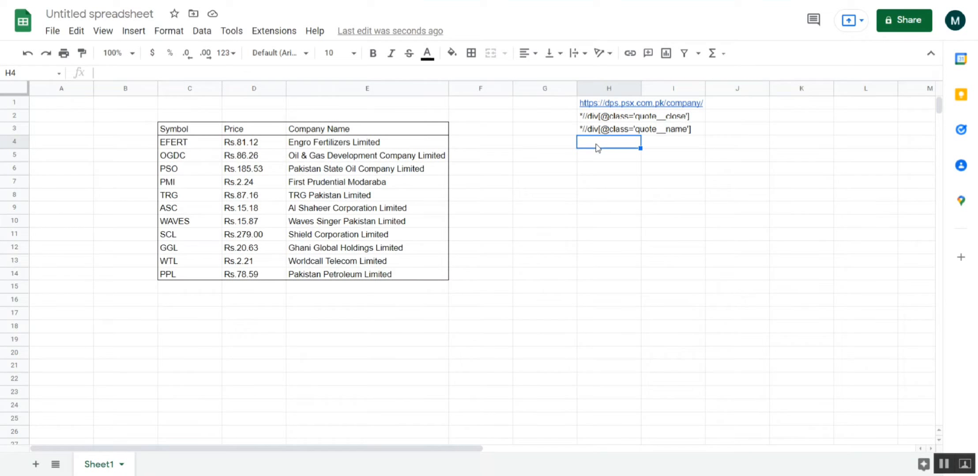
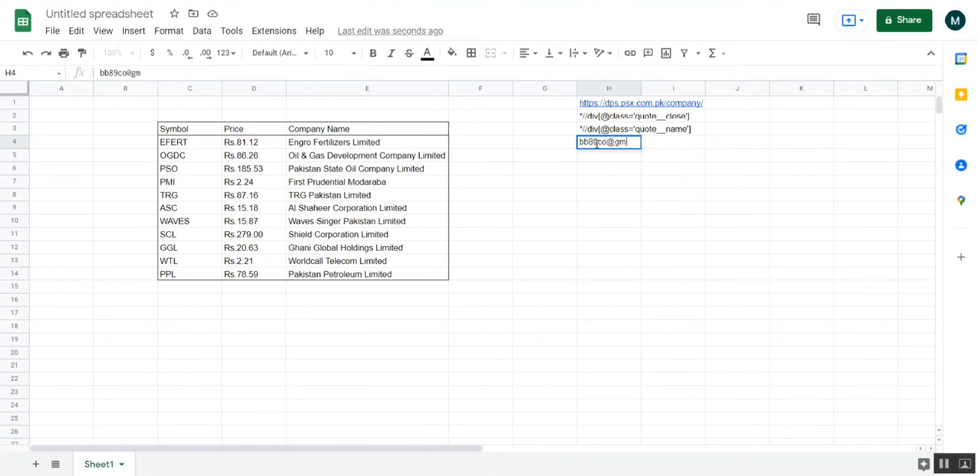
key(Return)
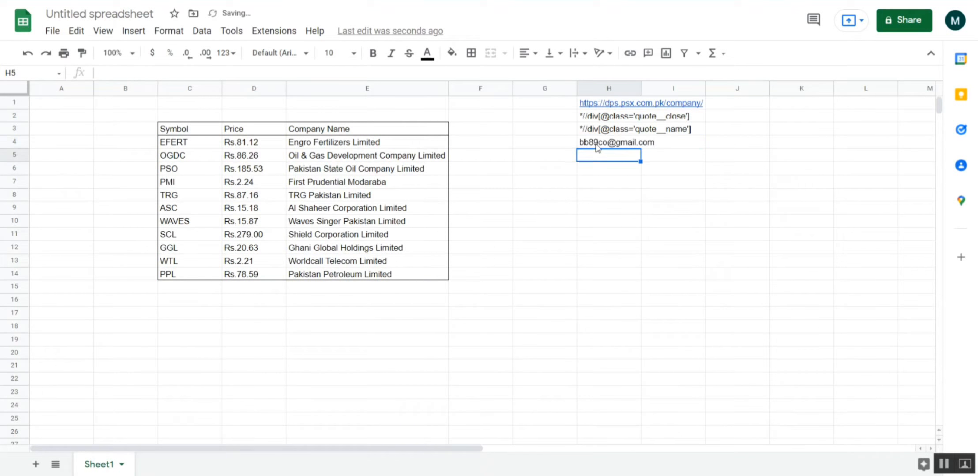
- Rename the untitled spreadsheet file as forWatchList
key(Down)
key(Down)
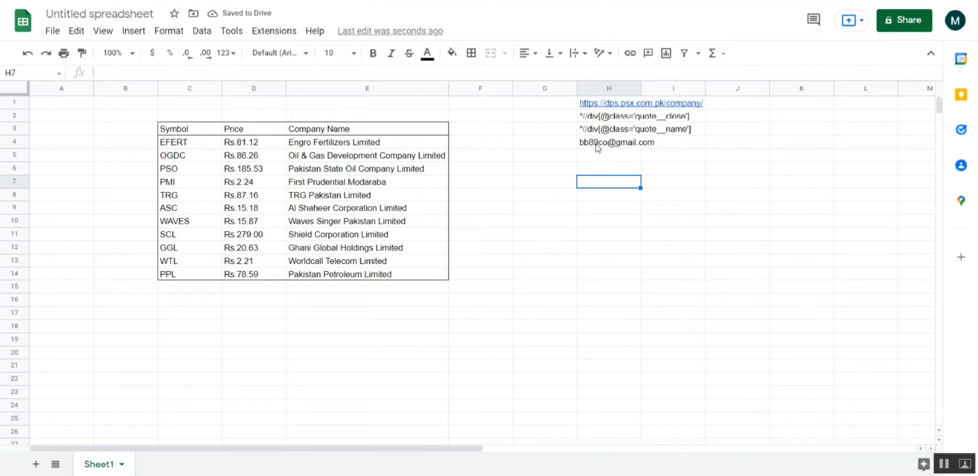
click(64, 12)
click(120, 152)
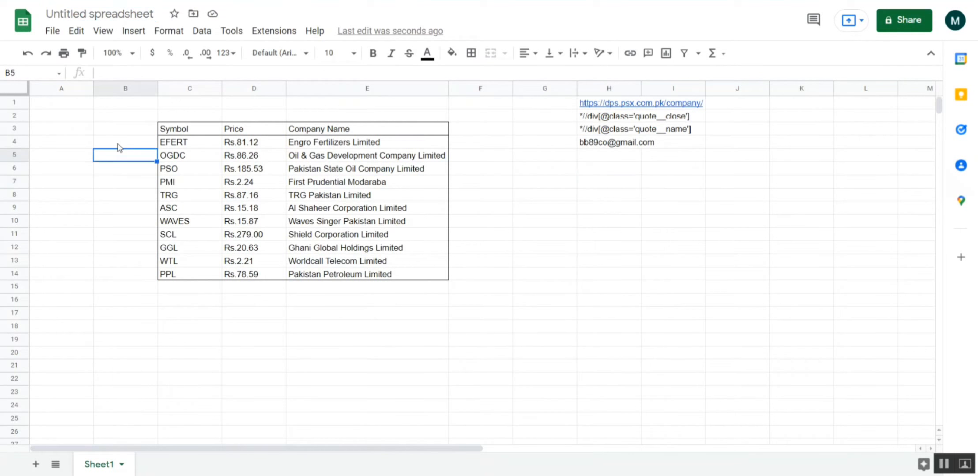
click(90, 15)
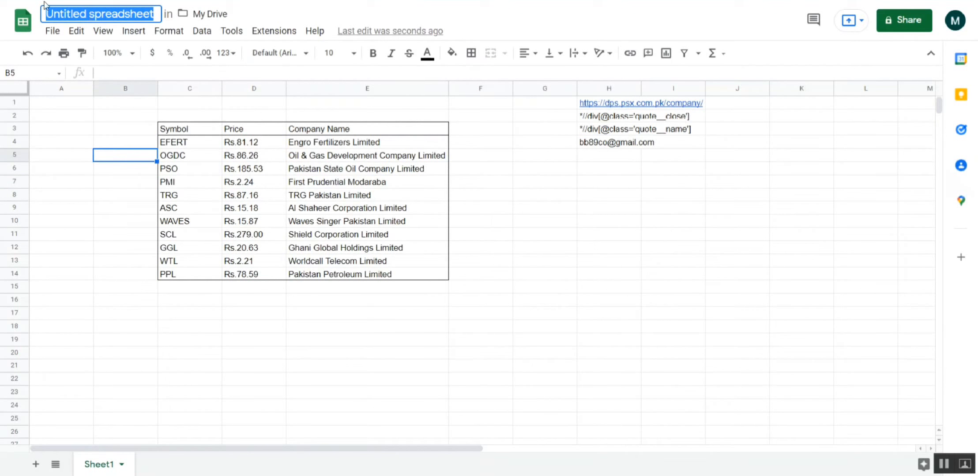
key(BackSpace)
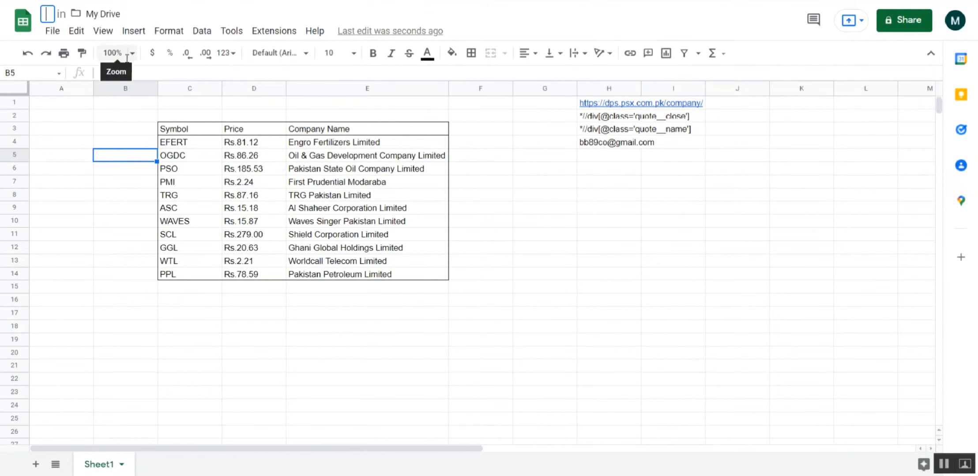
text(W)
text(ch)
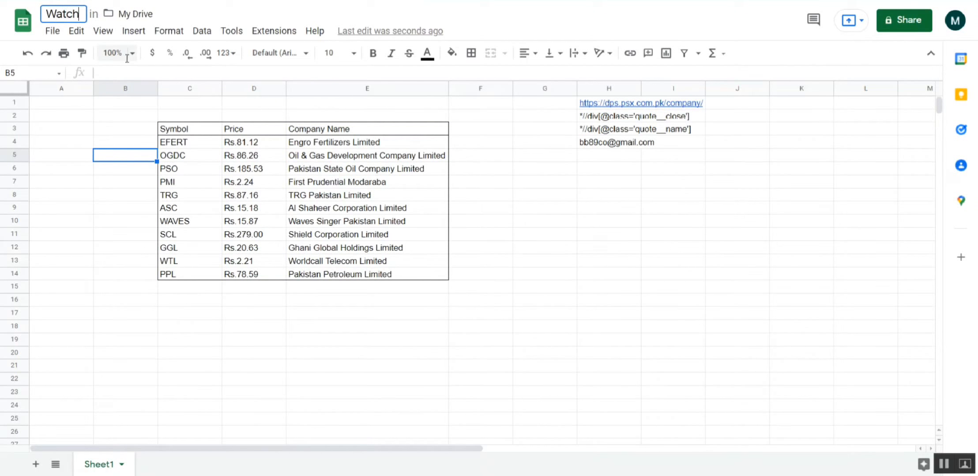
text(List)
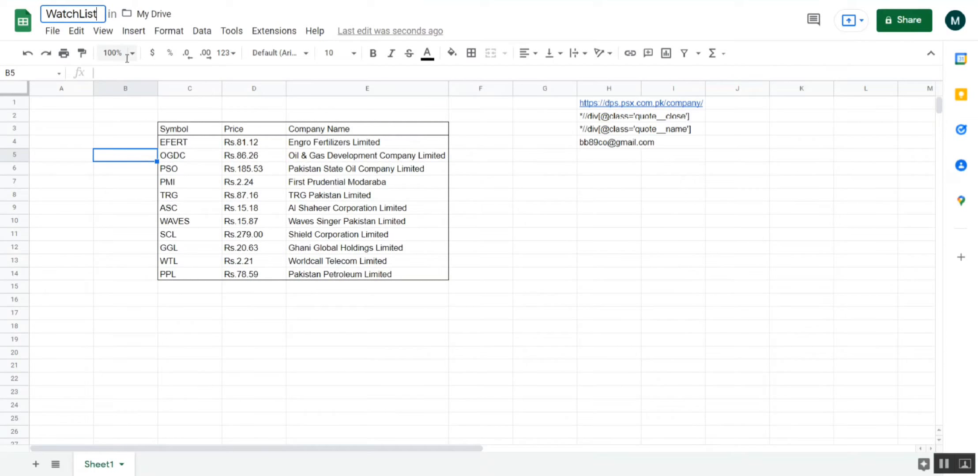
key(Left)
key(Left)
key(Left)
key(Left)
key(Left)
text(fo)
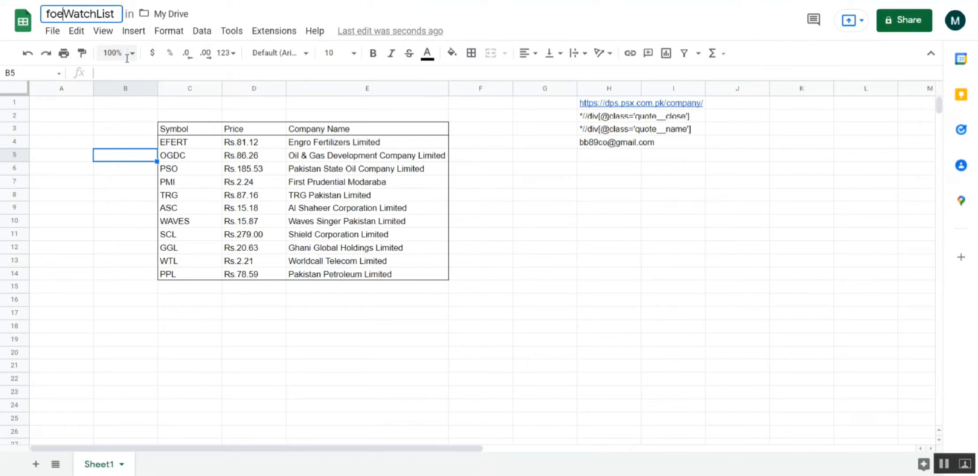
text(r)
key(Return)
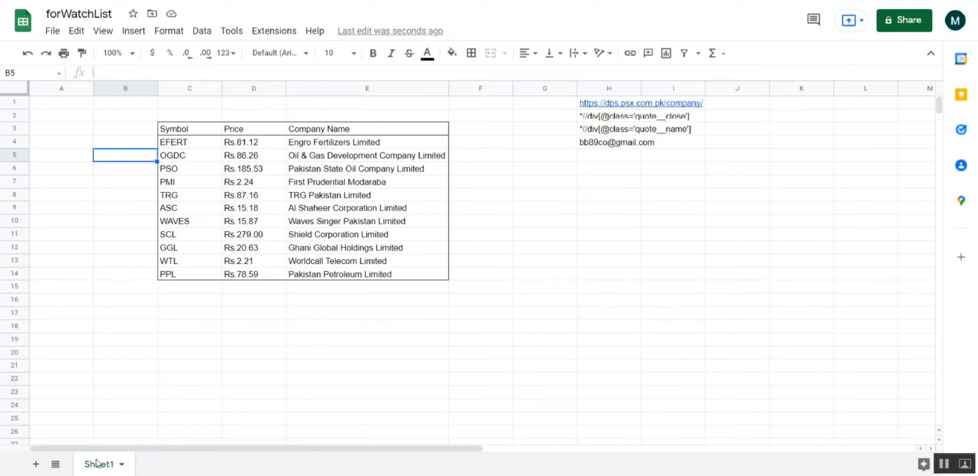
- Rename the sheet Sheet1 as Watch_List
double_click(97, 464)
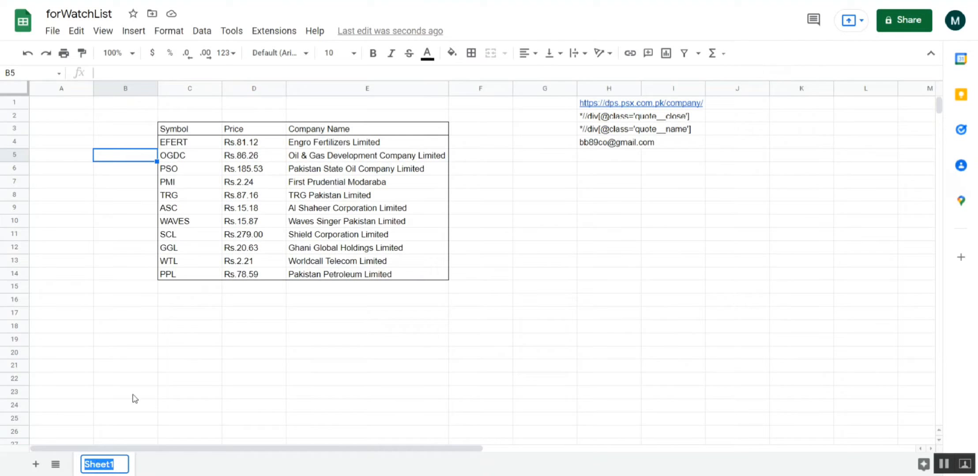
click(132, 394)
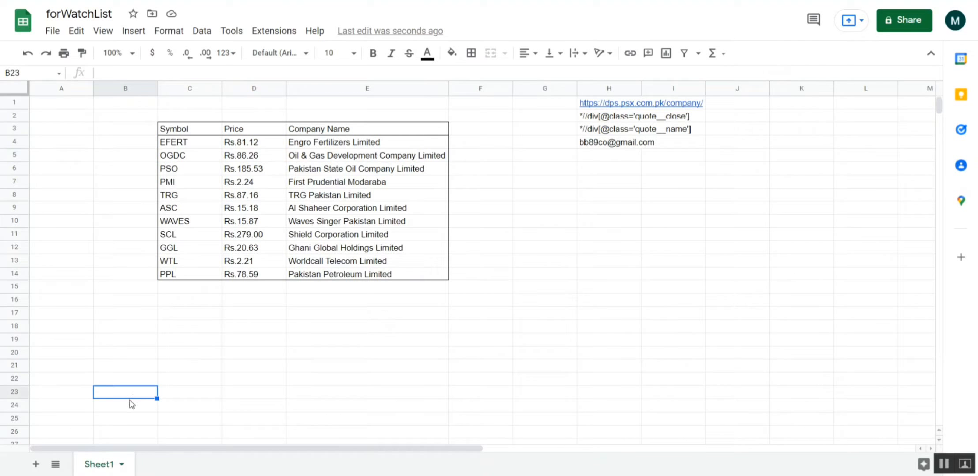
double_click(103, 471)
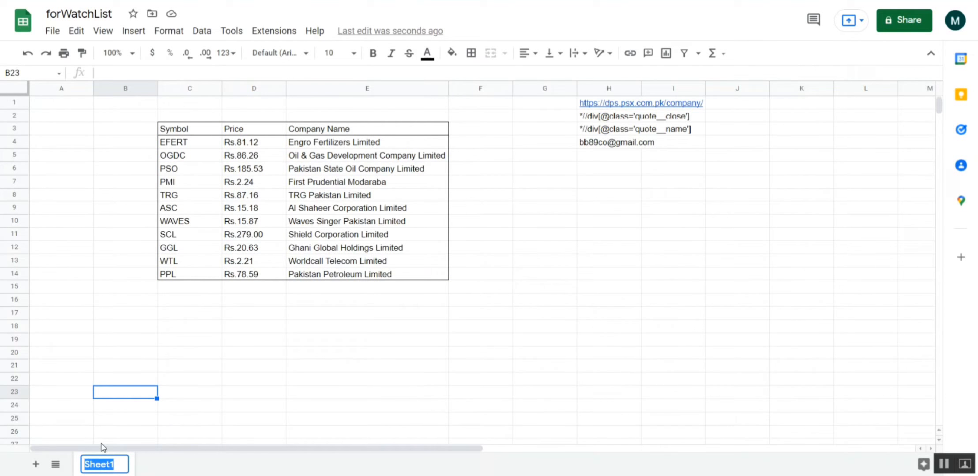
text(W)
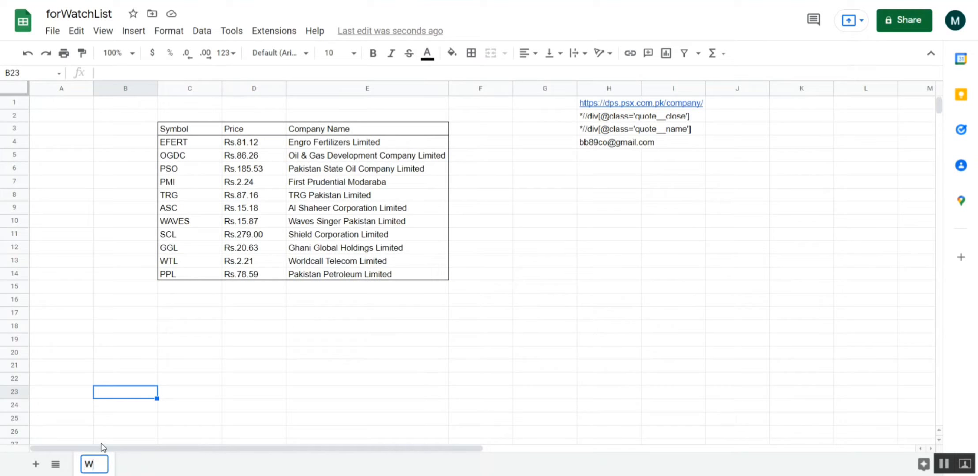
text(atch)
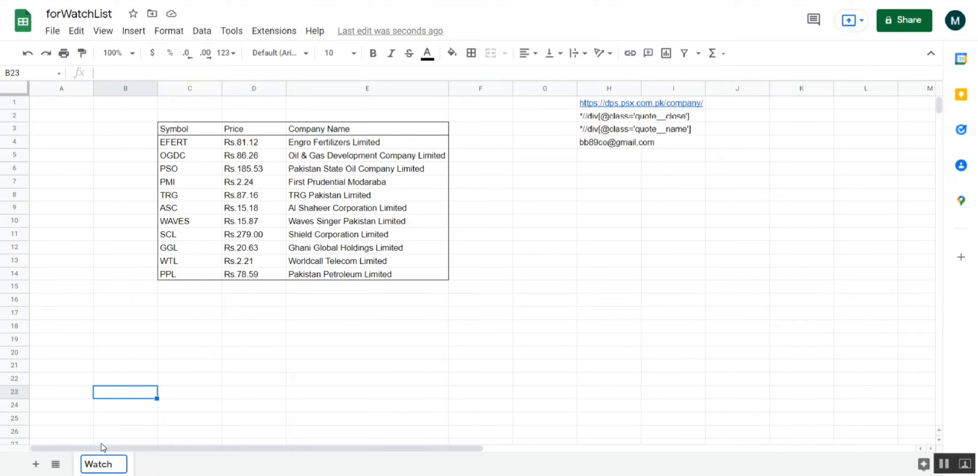
text( List)
key(Return)
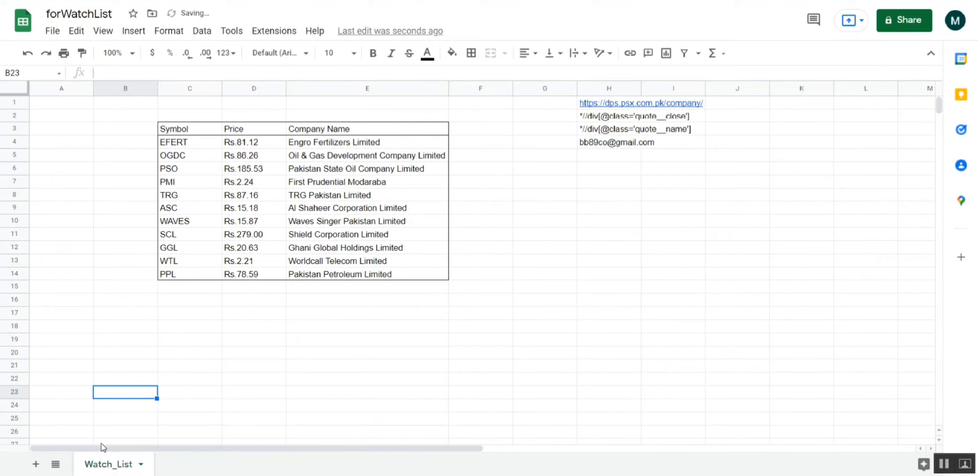
click(195, 383)
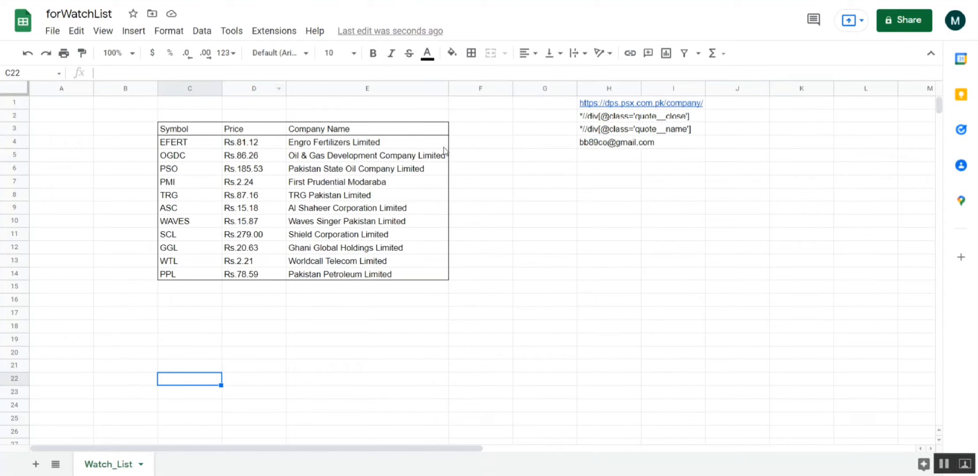
- Open the Apps Script editor for this spreadsheet
click(274, 36)
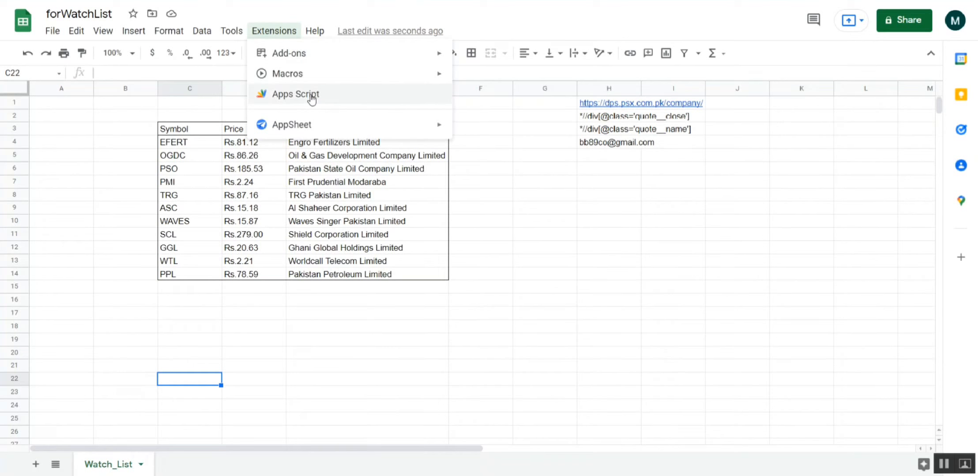
click(278, 28)
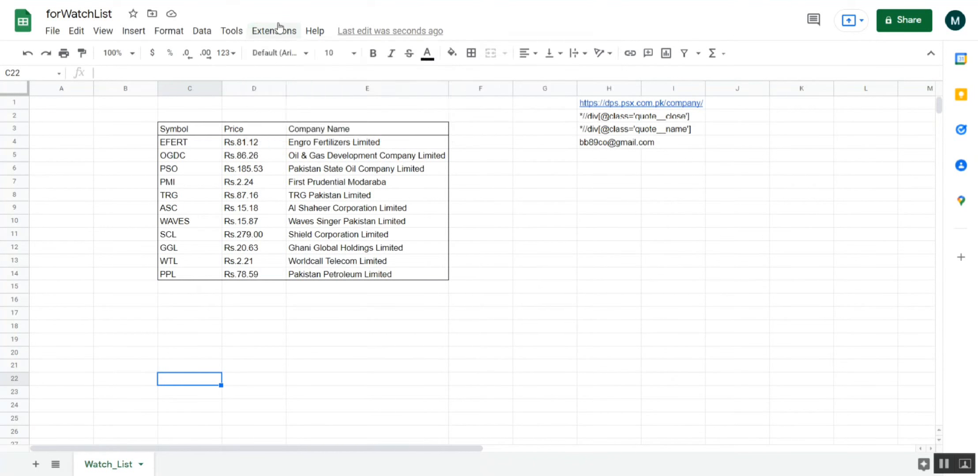
click(278, 28)
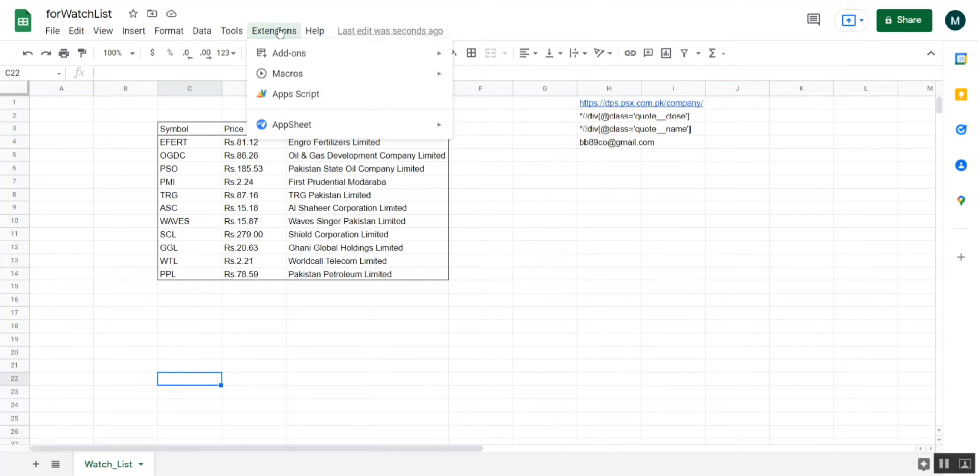
click(289, 96)
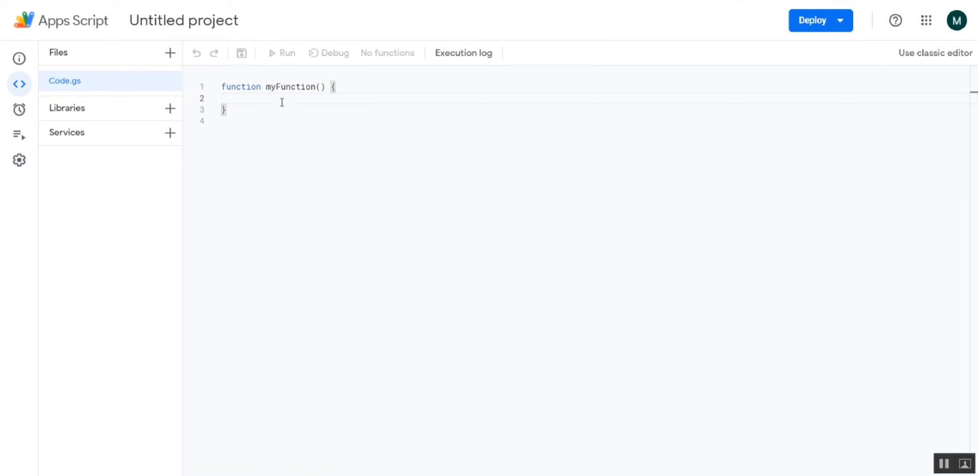
- Rename the default function myFunction in Code.gs as SendWatchList_toEmail
double_click(278, 86)
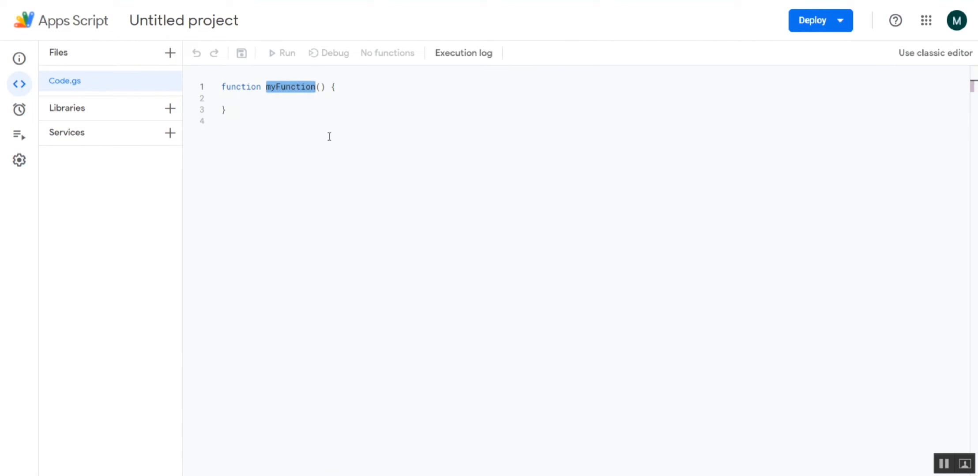
text(Send)
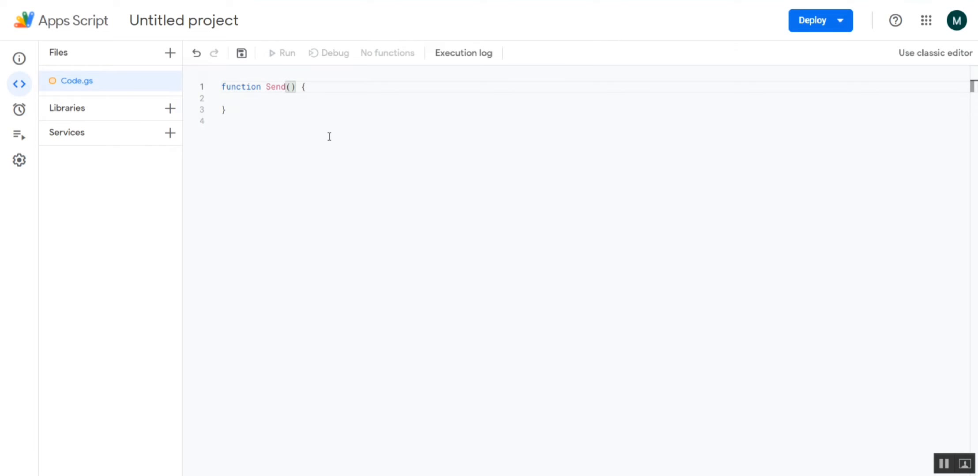
text(WatchList)
key(Left)
key(Left)
key(Left)
key(Right)
key(Right)
key(Right)
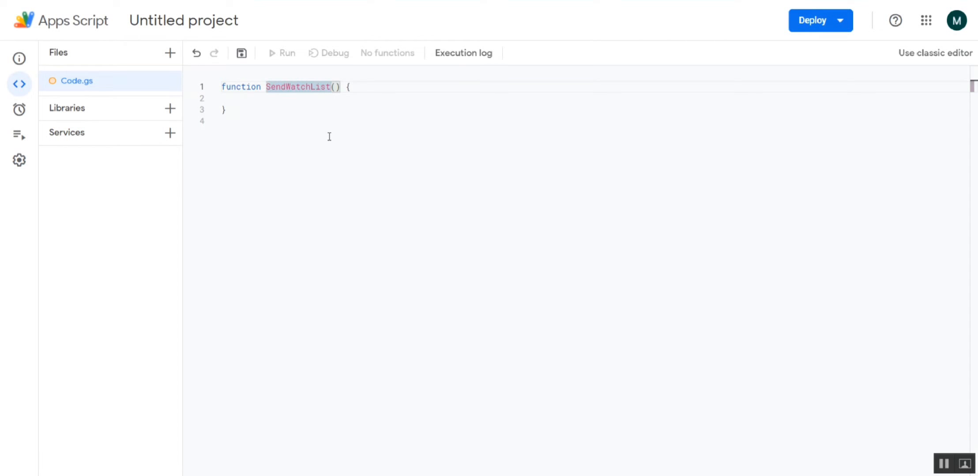
text(_)
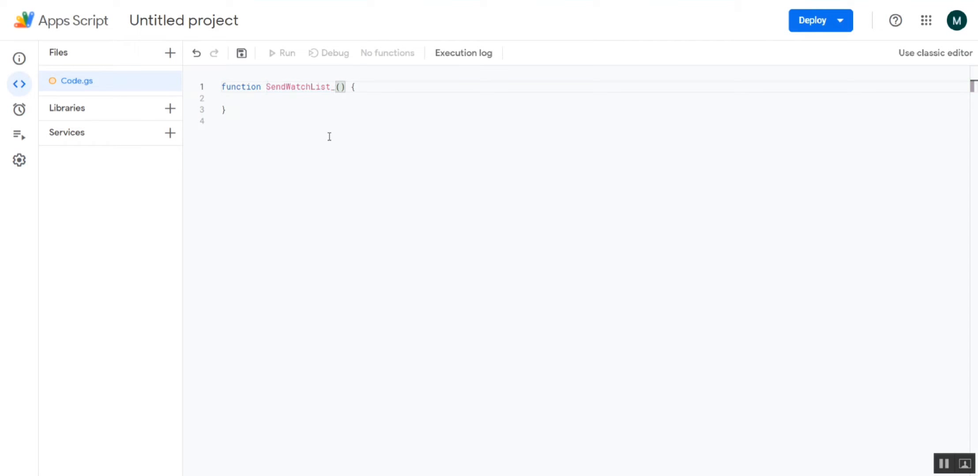
text(toEmail)
key(Left)
key(Left)
key(Left)
key(Left)
key(Left)
key(Left)
key(Left)
key(Left)
key(Left)
key(Left)
key(Left)
key(Left)
key(Left)
key(Left)
key(Left)
key(Left)
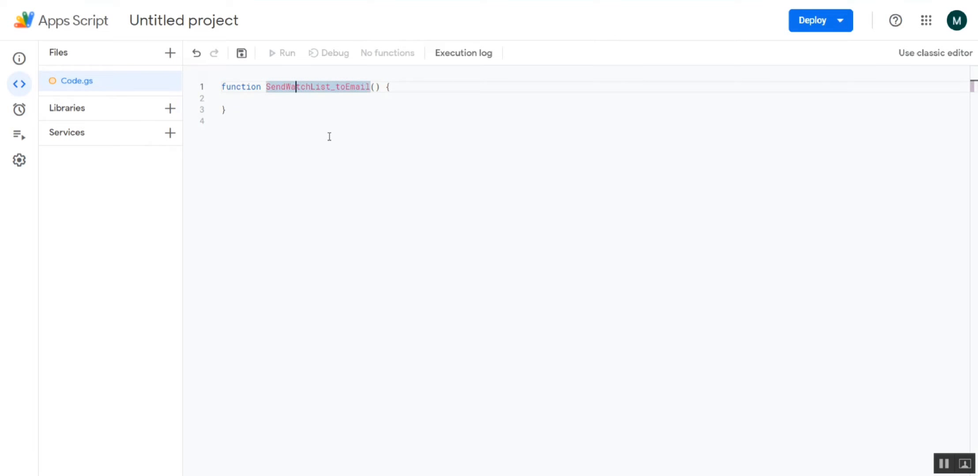
key(Right)
key(Right)
key(Right)
key(Right)
key(Right)
key(Right)
key(Right)
key(Right)
key(Right)
key(Right)
key(Right)
key(Right)
key(Right)
key(Left)
key(Left)
key(Left)
key(Left)
key(Left)
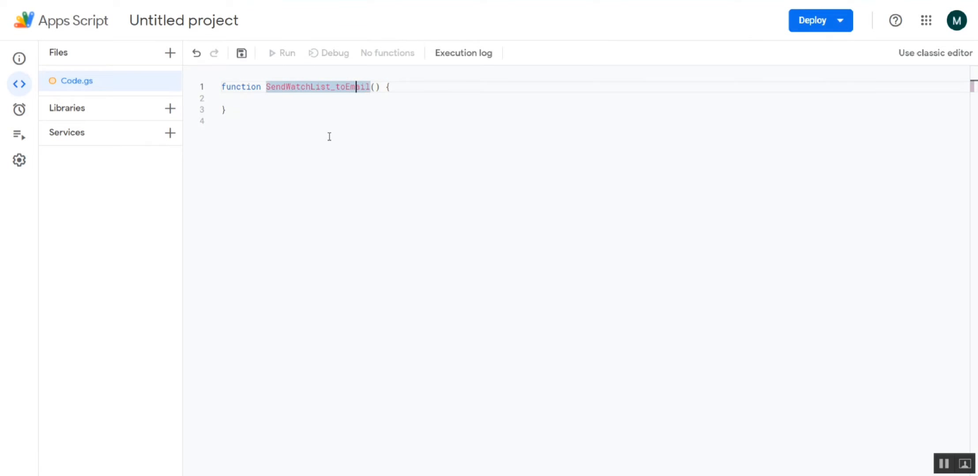